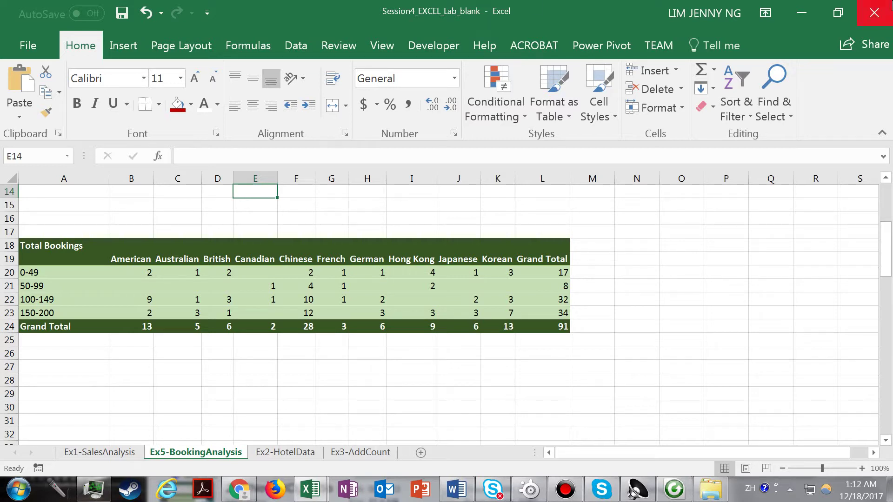
# - Review the hotel booking records on the Ex2-HotelData sheet, including the room types and the room nights formula
pyautogui.click(285, 451)
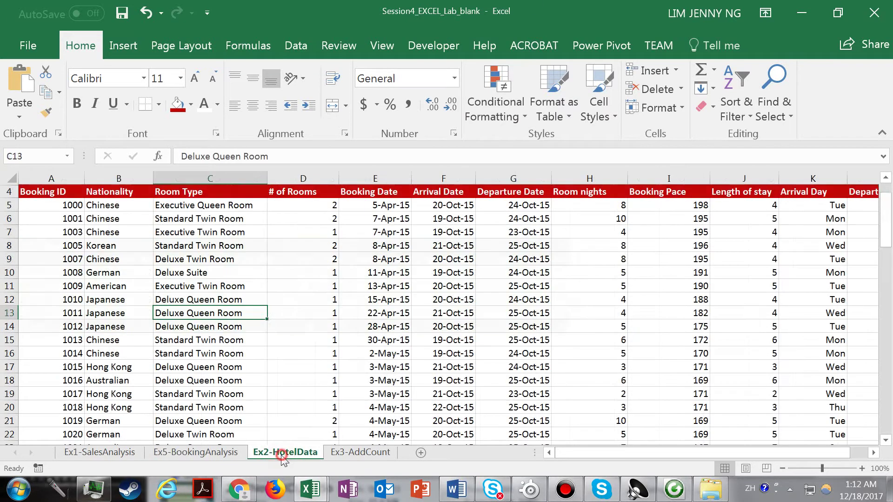
pyautogui.click(400, 285)
pyautogui.moveTo(886, 219); pyautogui.dragTo(885, 197)
pyautogui.click(261, 313)
pyautogui.click(191, 281)
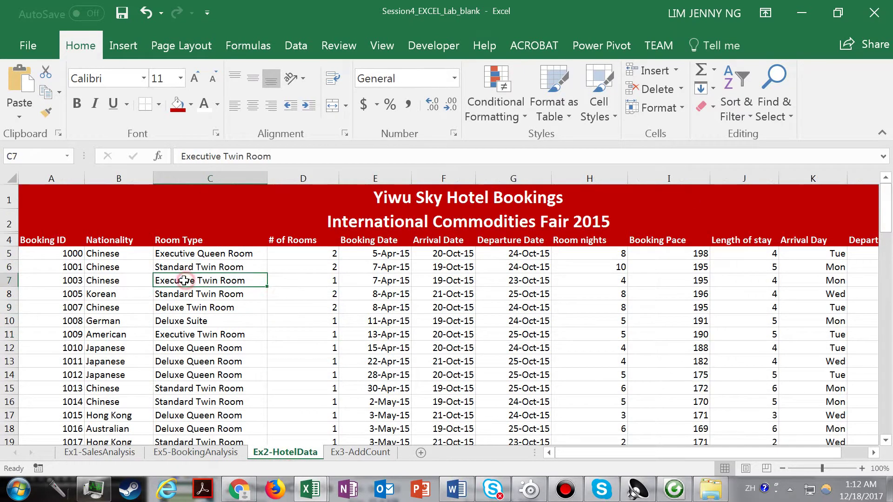
pyautogui.click(331, 330)
pyautogui.click(228, 303)
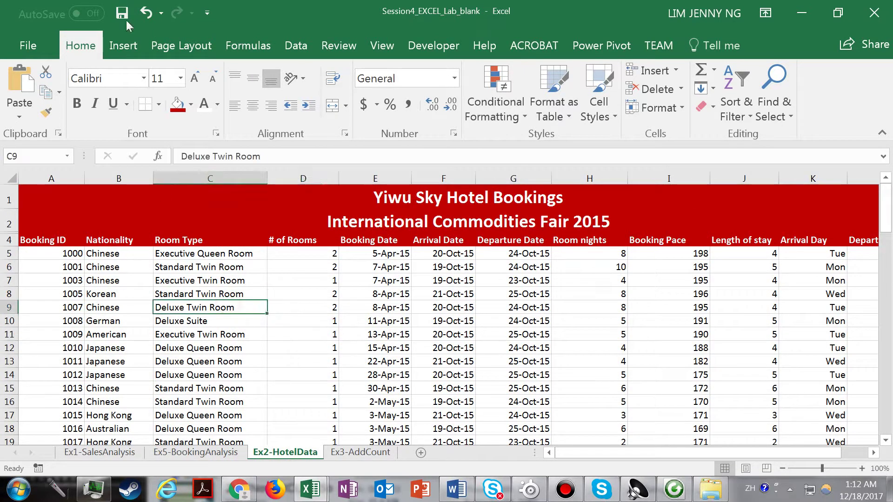
pyautogui.click(457, 308)
pyautogui.click(562, 311)
pyautogui.click(580, 281)
pyautogui.click(578, 320)
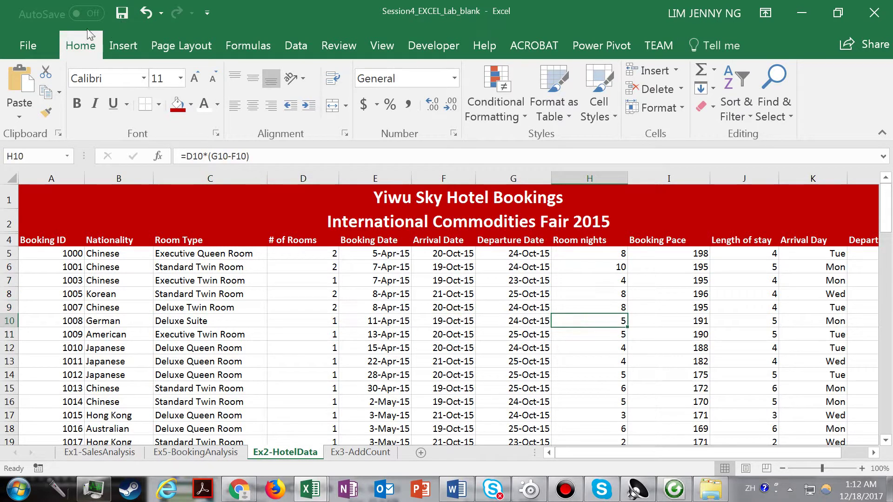
# - Create a PivotTable from 'Ex2-HotelData'!$A$4:$L$95 on the existing Ex5-BookingAnalysis sheet at cell A31
pyautogui.click(132, 46)
pyautogui.click(32, 107)
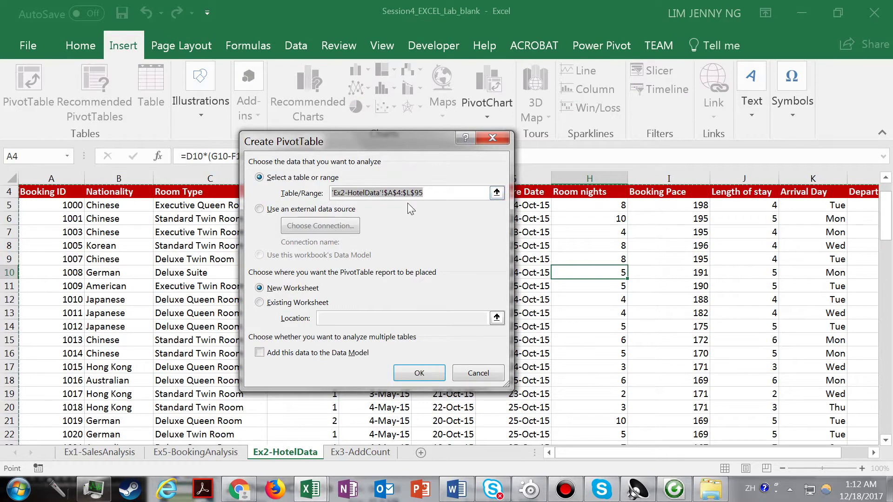
pyautogui.click(274, 303)
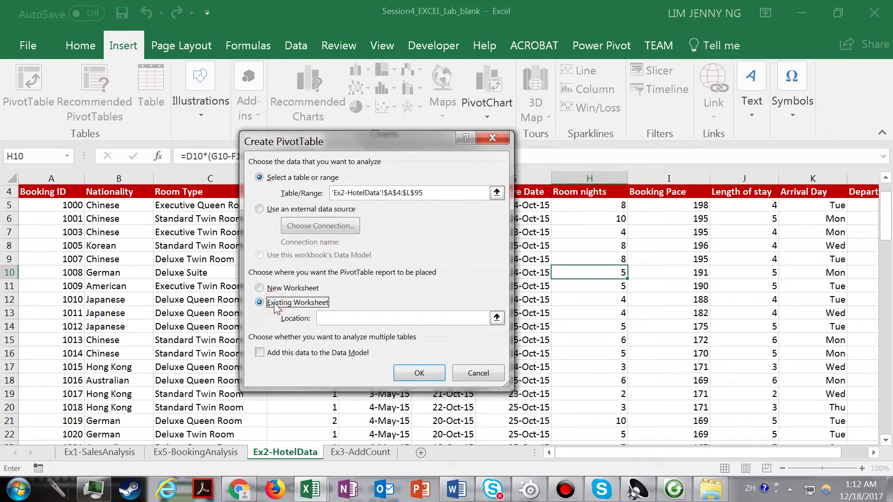
pyautogui.click(386, 319)
pyautogui.click(211, 453)
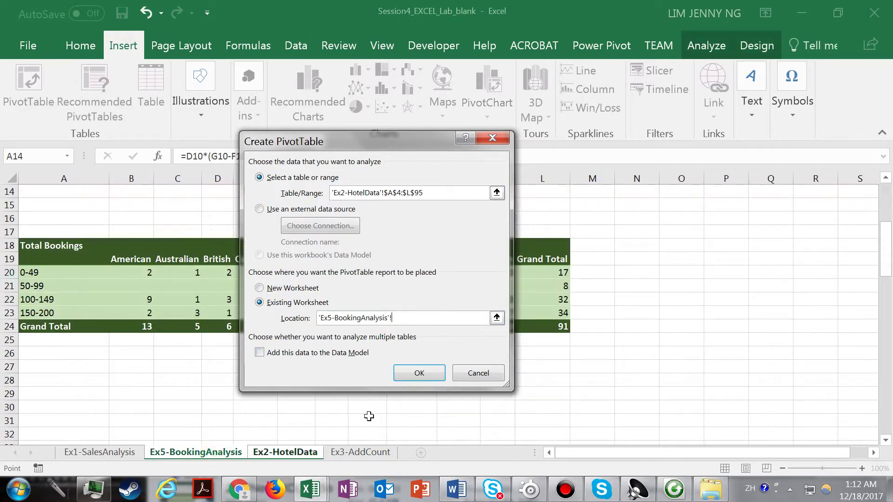
pyautogui.moveTo(885, 258)
pyautogui.mouseDown()
pyautogui.moveTo(889, 217)
pyautogui.moveTo(888, 272)
pyautogui.mouseUp()
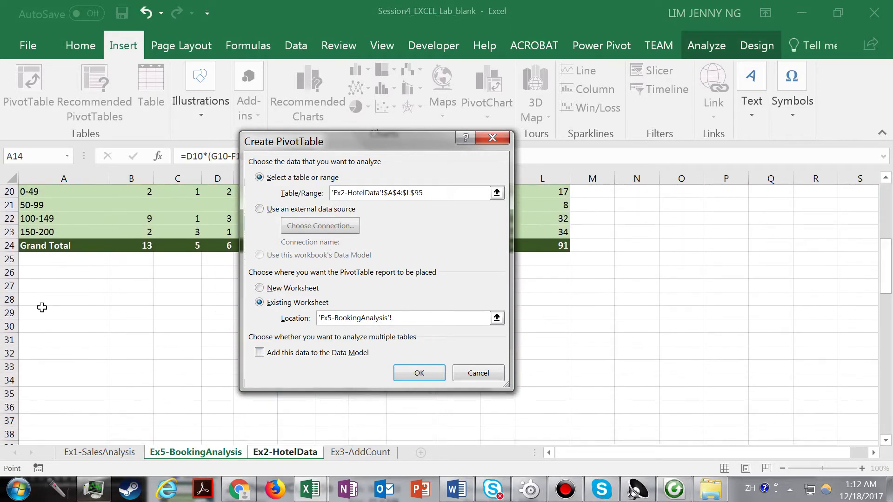
pyautogui.click(40, 341)
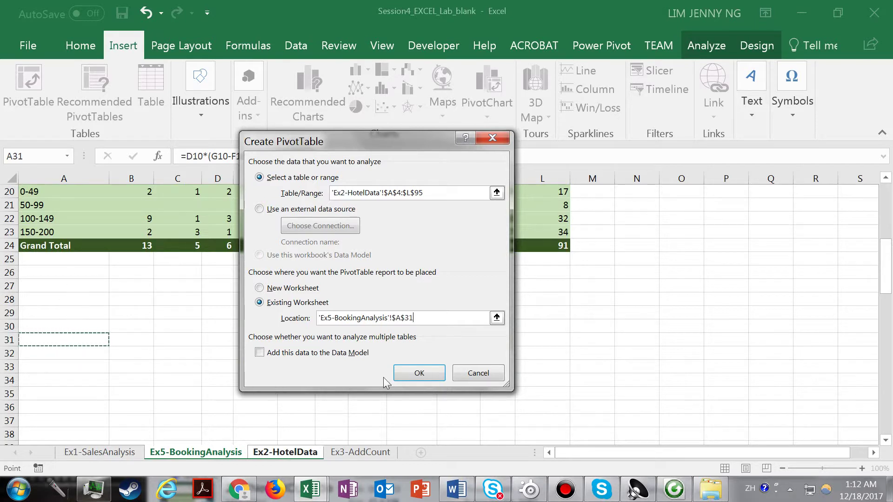
pyautogui.click(412, 374)
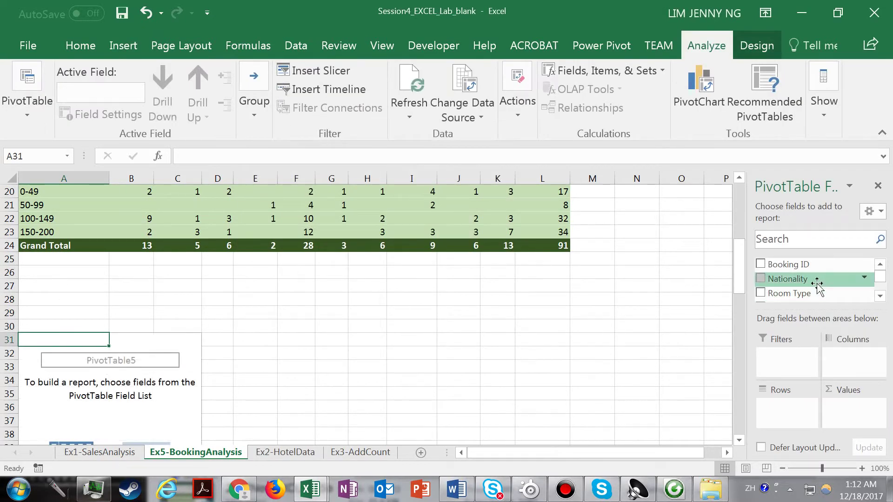
# - Add Room Type to the rows and Length of stay to the columns of the new PivotTable
pyautogui.moveTo(743, 277); pyautogui.dragTo(747, 300)
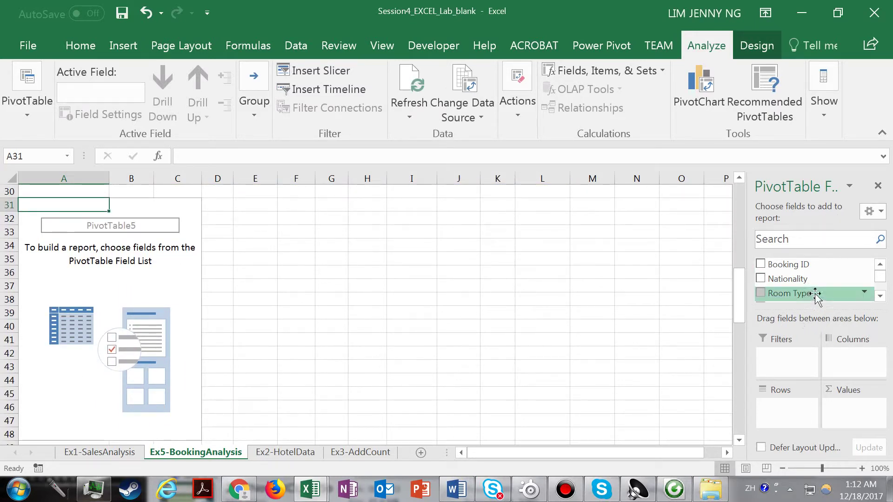
pyautogui.click(761, 293)
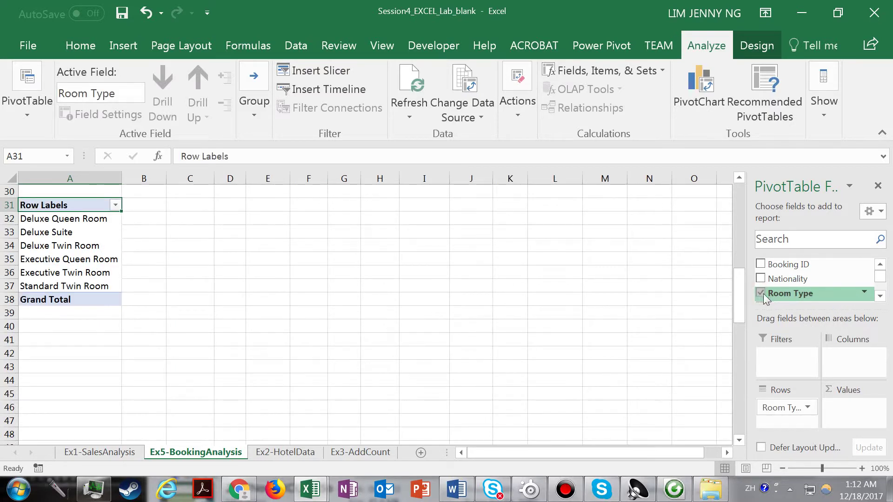
pyautogui.click(883, 296)
pyautogui.click(884, 295)
pyautogui.click(884, 295)
pyautogui.click(883, 295)
pyautogui.click(883, 295)
pyautogui.click(883, 296)
pyautogui.click(883, 296)
pyautogui.click(883, 296)
pyautogui.click(883, 295)
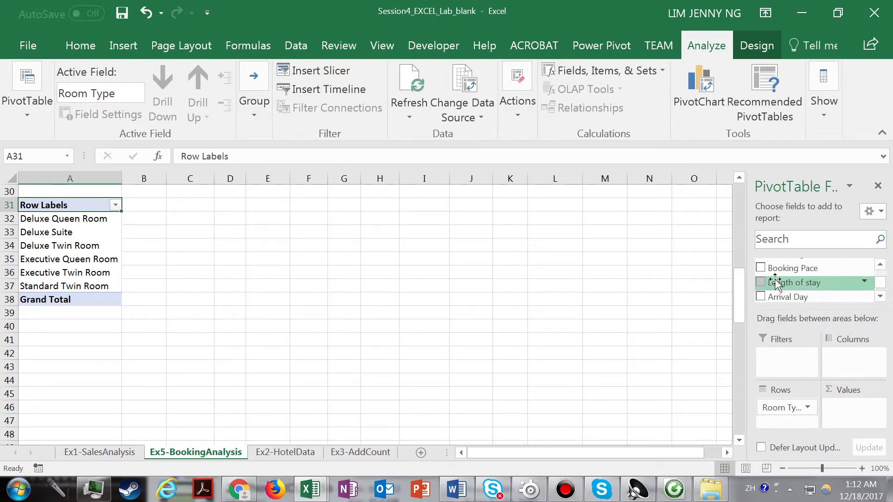
pyautogui.moveTo(775, 285); pyautogui.dragTo(847, 360)
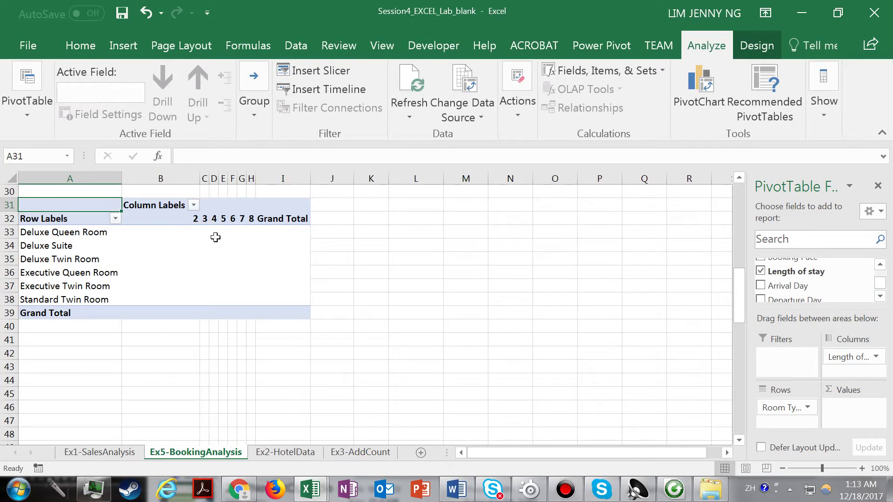
# - Examine the individual length-of-stay values in the PivotTable's column headings
pyautogui.click(178, 218)
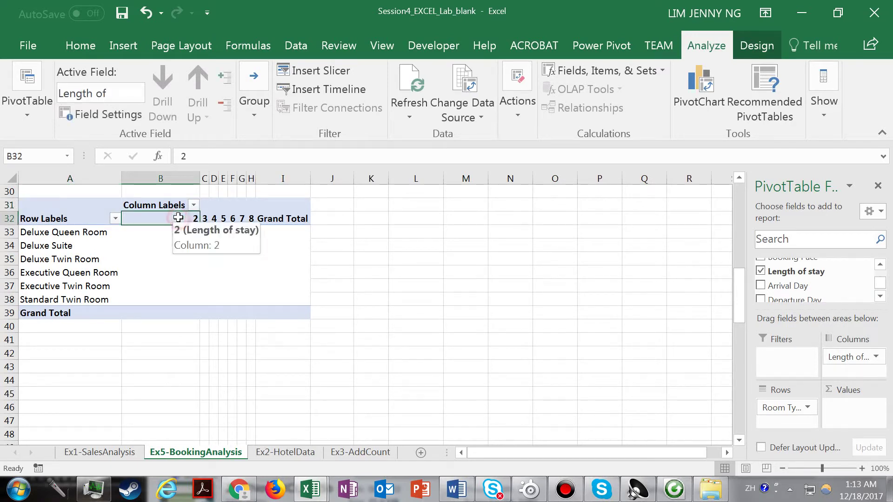
pyautogui.click(251, 220)
pyautogui.click(194, 217)
pyautogui.click(212, 223)
pyautogui.click(233, 219)
pyautogui.click(242, 219)
pyautogui.click(250, 219)
pyautogui.moveTo(169, 218); pyautogui.dragTo(222, 219)
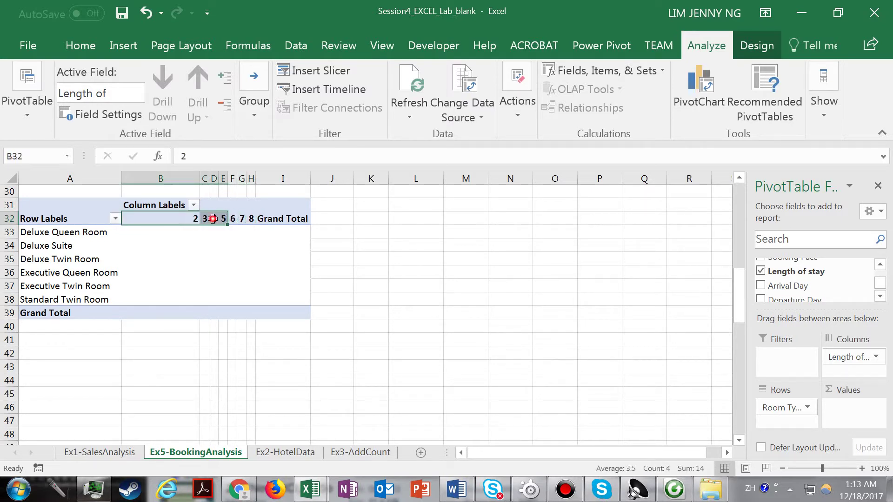
# - Group the Length of stay headings into the ranges 2-3, 4-5 and 6-8, and widen the PivotTable's columns
pyautogui.click(211, 219)
pyautogui.rightClick(213, 219)
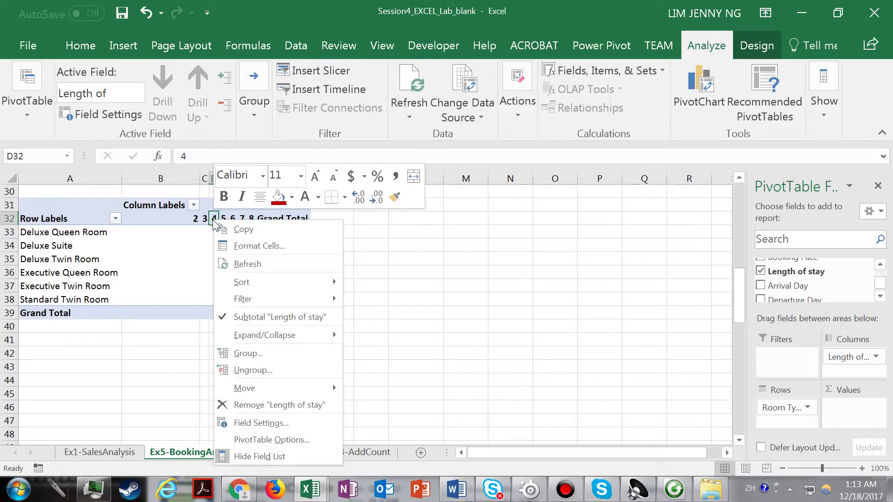
pyautogui.click(279, 353)
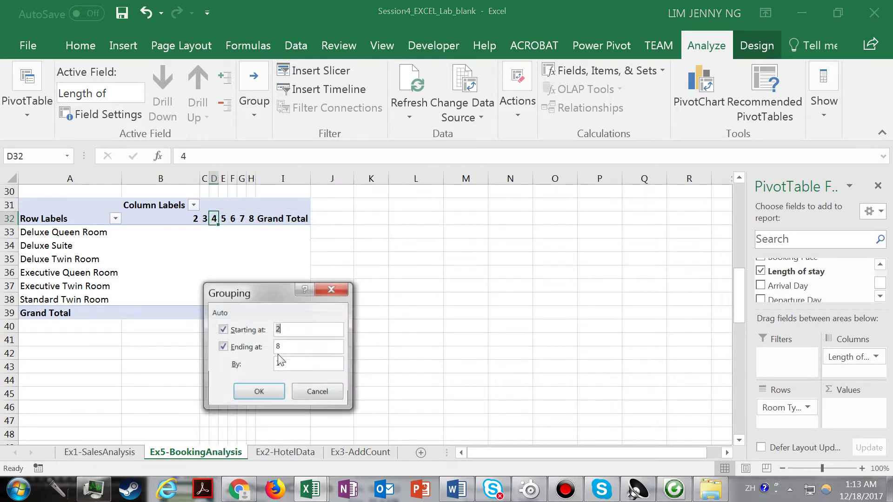
pyautogui.moveTo(262, 287); pyautogui.dragTo(389, 207)
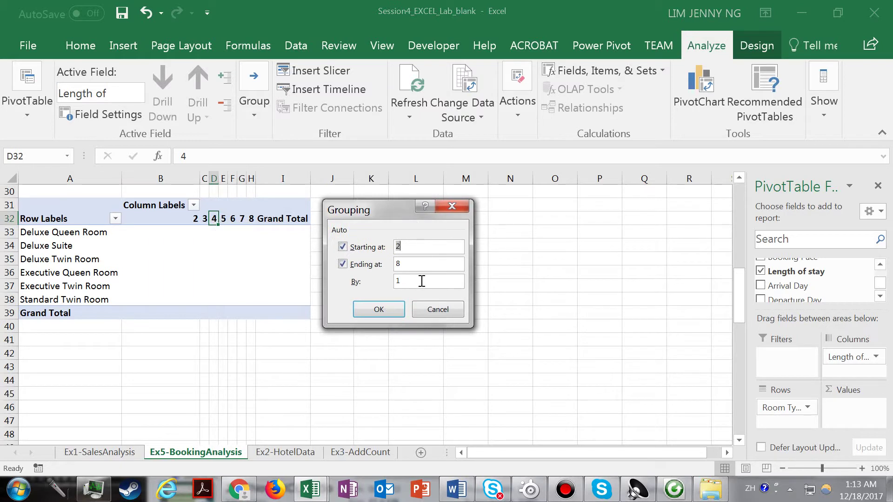
pyautogui.moveTo(419, 282); pyautogui.dragTo(386, 281)
pyautogui.press('Return')
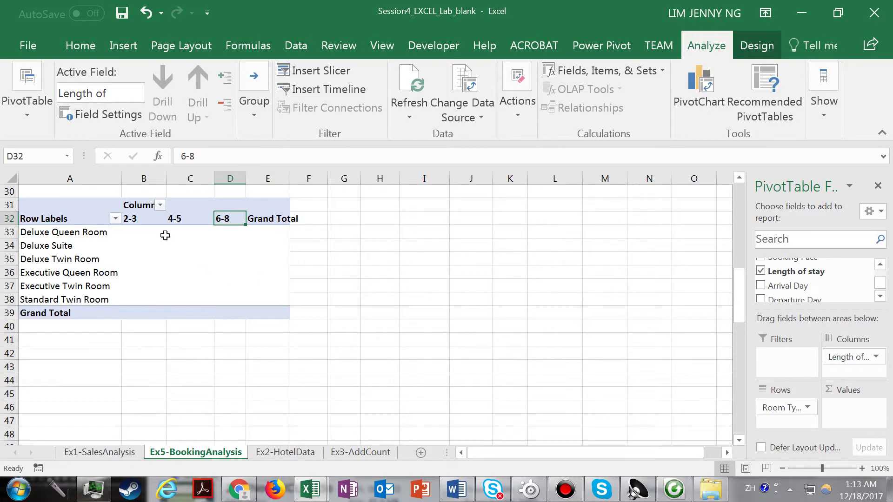
pyautogui.moveTo(166, 182); pyautogui.dragTo(183, 181)
pyautogui.moveTo(263, 179); pyautogui.dragTo(350, 184)
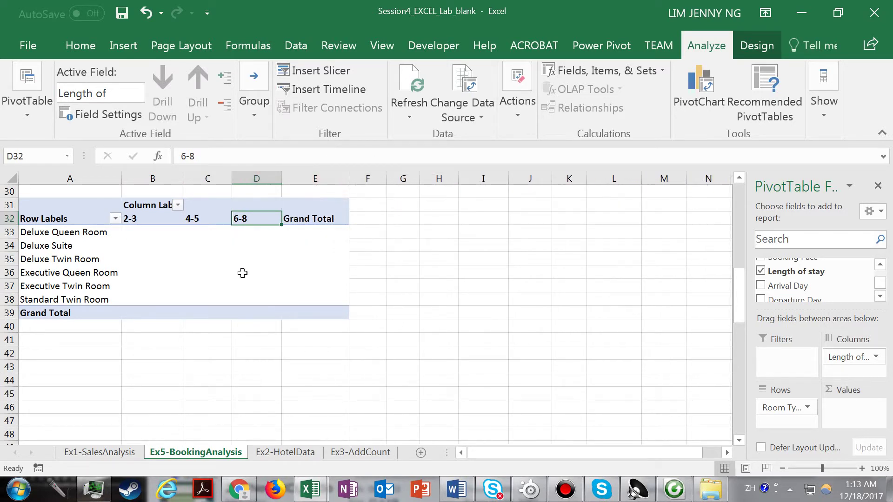
# - Add the Room nights field to the PivotTable's values as a sum
pyautogui.click(881, 295)
pyautogui.scroll(1, 775, 274)
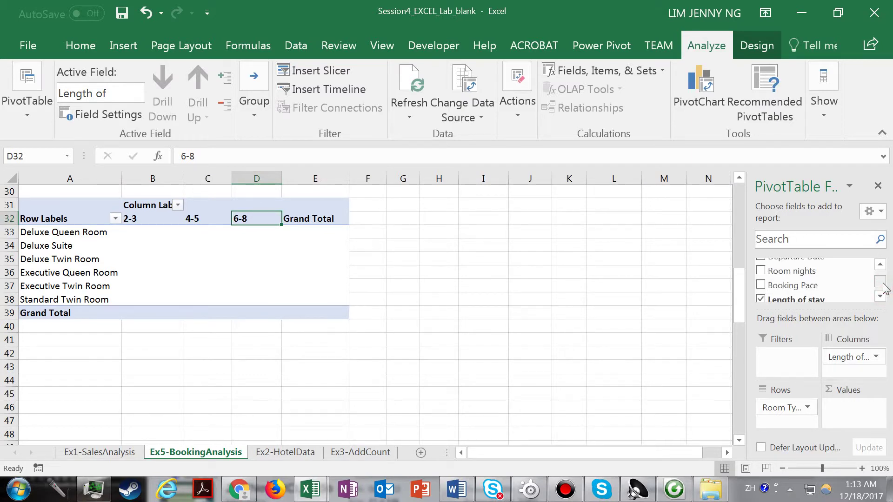
pyautogui.click(764, 270)
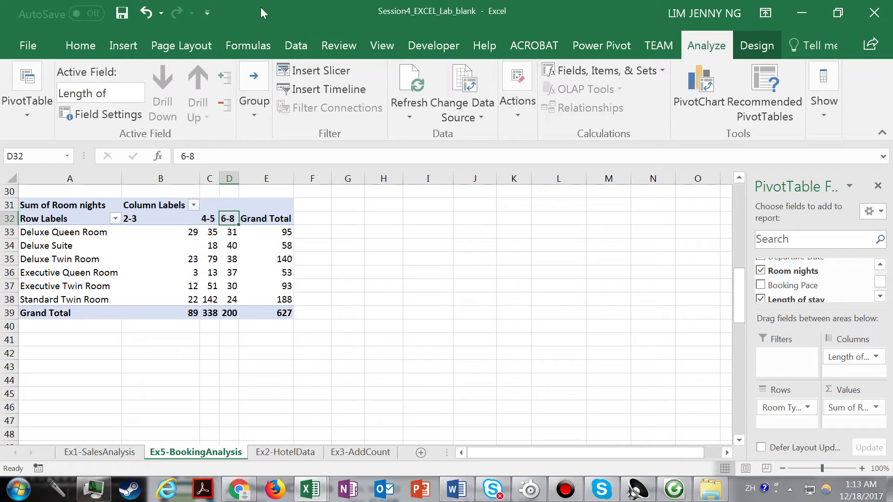
# - Adjust the widths of columns B to E so the PivotTable's figures are spaced out
pyautogui.moveTo(218, 181); pyautogui.dragTo(300, 178)
pyautogui.moveTo(355, 178); pyautogui.dragTo(379, 178)
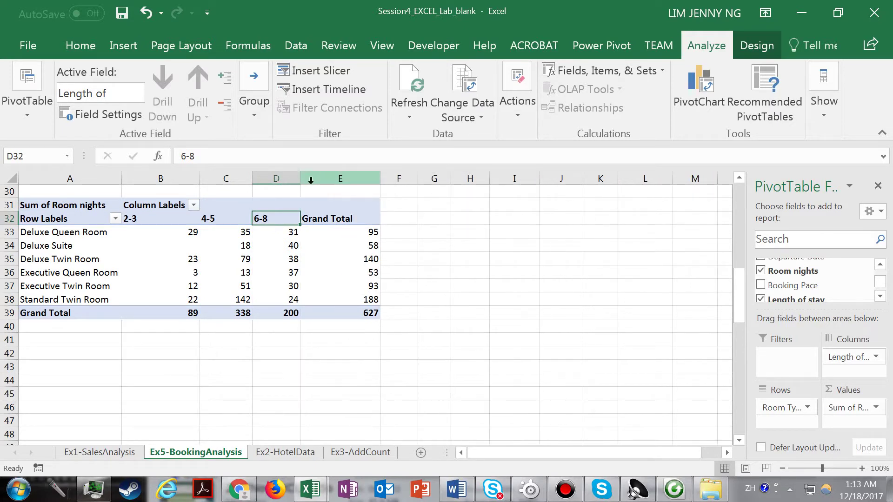
pyautogui.moveTo(300, 179); pyautogui.dragTo(311, 179)
pyautogui.moveTo(739, 279); pyautogui.dragTo(761, 268)
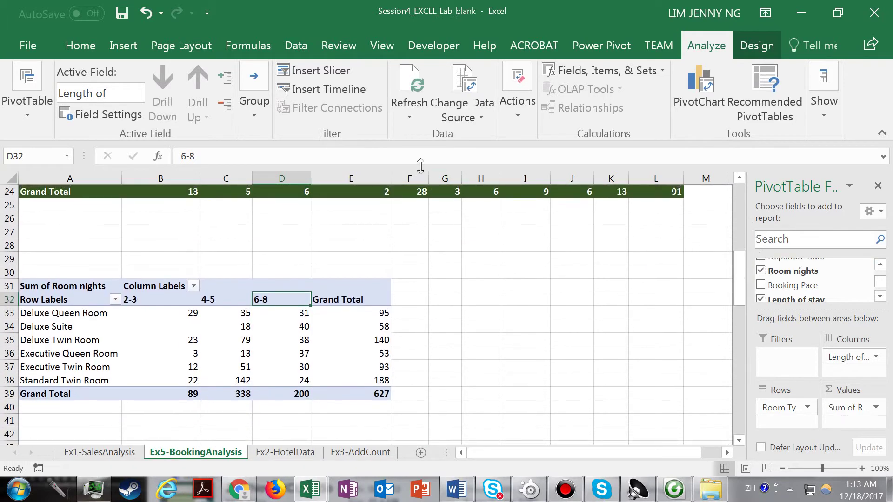
pyautogui.moveTo(391, 179); pyautogui.dragTo(369, 182)
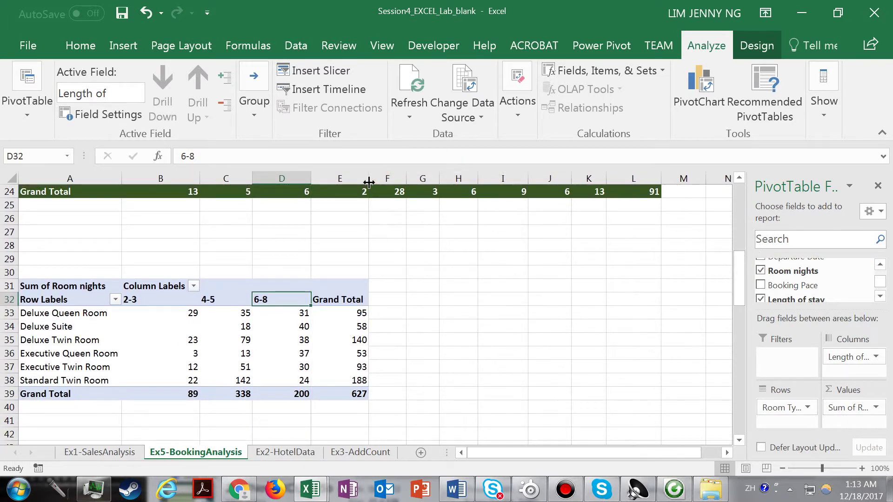
pyautogui.moveTo(199, 177)
pyautogui.mouseDown()
pyautogui.moveTo(190, 180)
pyautogui.moveTo(200, 182)
pyautogui.mouseUp()
# - Format the room nights PivotTable with the green style from the first row of the Dark group
pyautogui.moveTo(738, 278)
pyautogui.mouseDown()
pyautogui.moveTo(747, 219)
pyautogui.moveTo(750, 282)
pyautogui.mouseUp()
pyautogui.moveTo(269, 321); pyautogui.dragTo(272, 314)
pyautogui.click(80, 45)
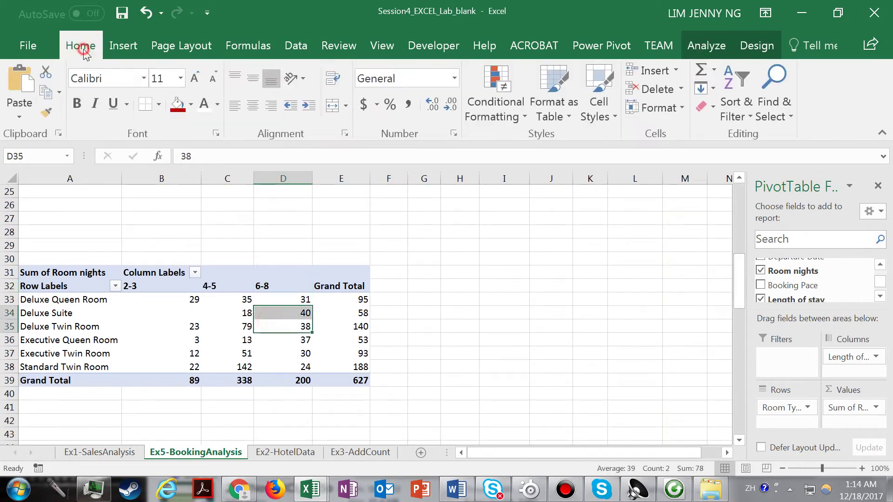
pyautogui.click(553, 116)
pyautogui.moveTo(887, 227); pyautogui.dragTo(890, 328)
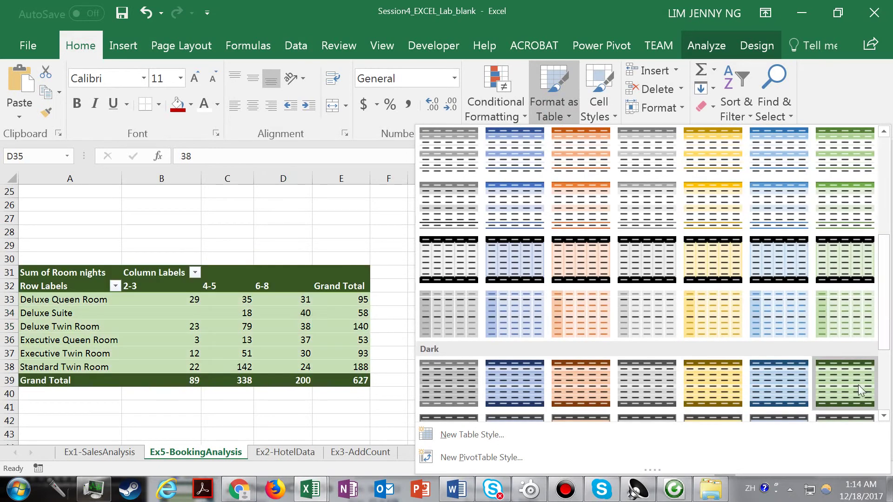
pyautogui.click(858, 386)
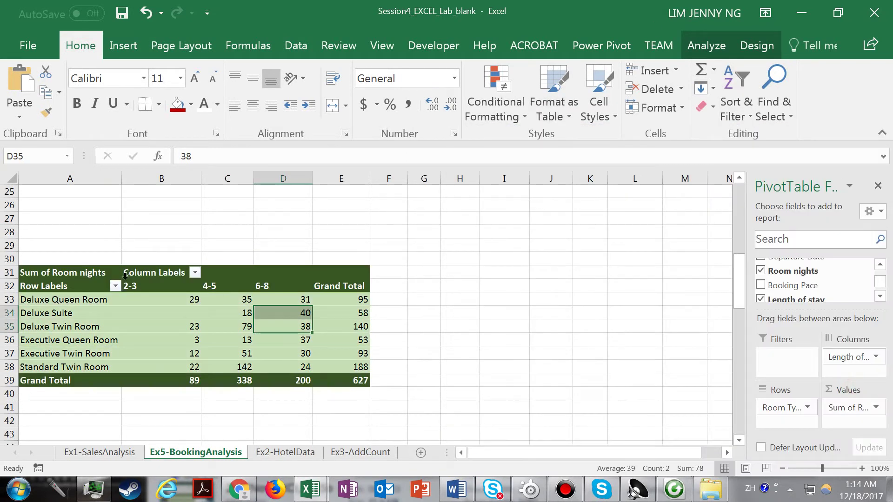
# - Hide the row and column field headers of the room nights PivotTable
pyautogui.click(212, 328)
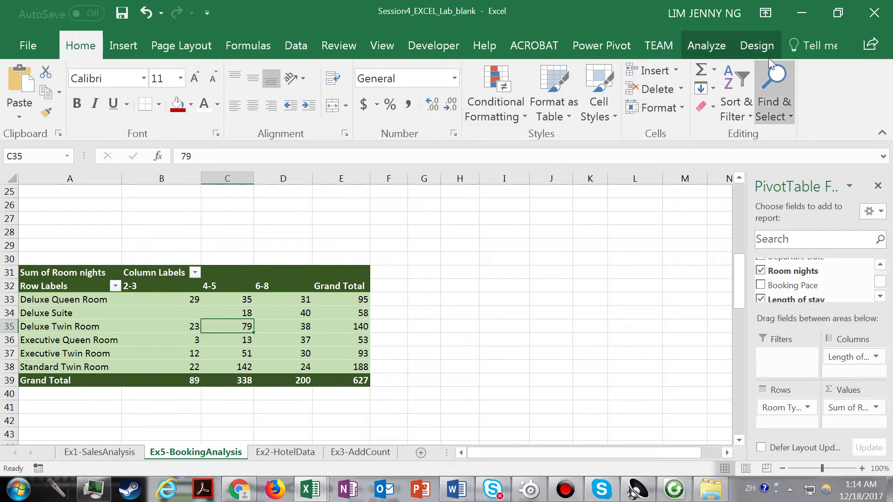
pyautogui.click(716, 47)
pyautogui.click(822, 104)
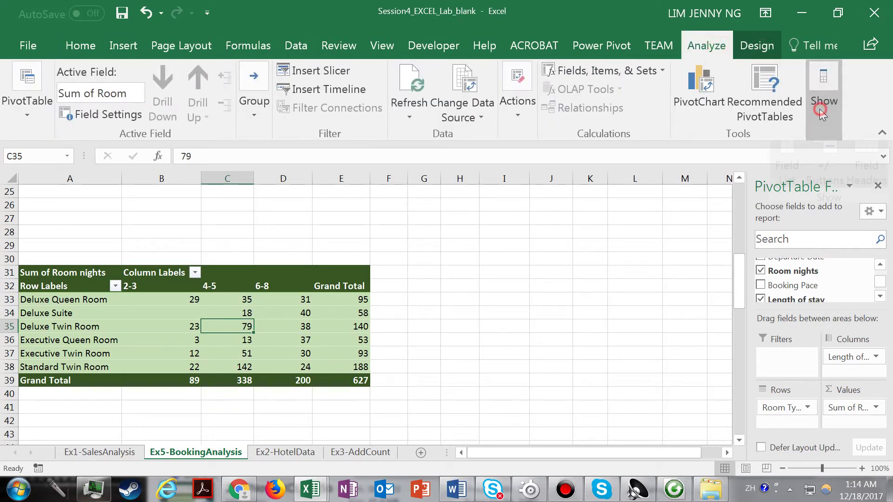
pyautogui.click(871, 177)
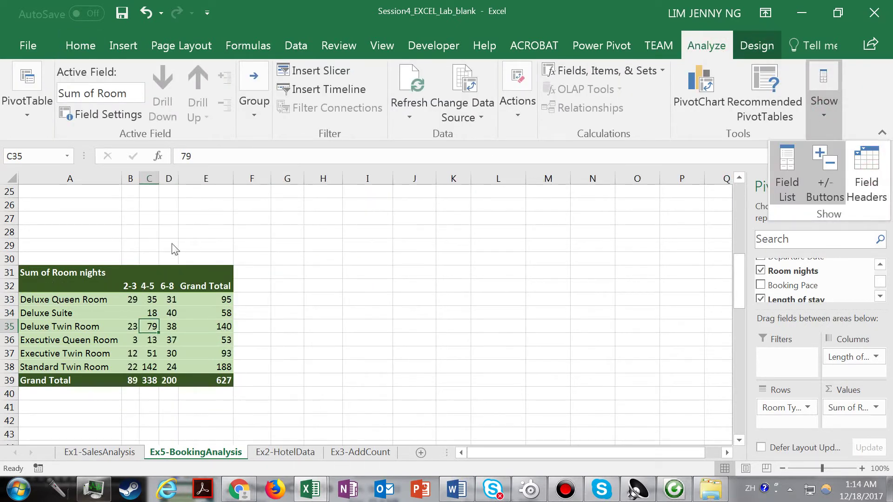
# - Select the Sum of Room nights heading in A31 and widen columns B to E of the PivotTable
pyautogui.click(76, 271)
pyautogui.click(76, 272)
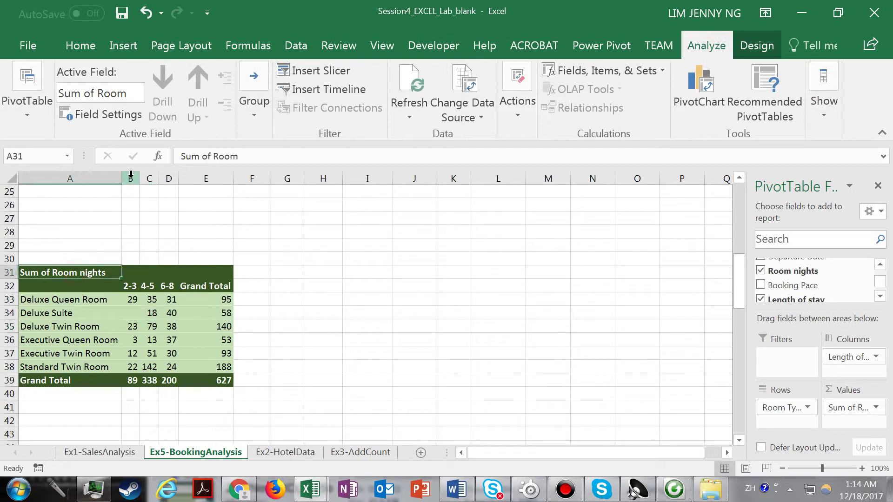
pyautogui.moveTo(137, 182); pyautogui.dragTo(269, 182)
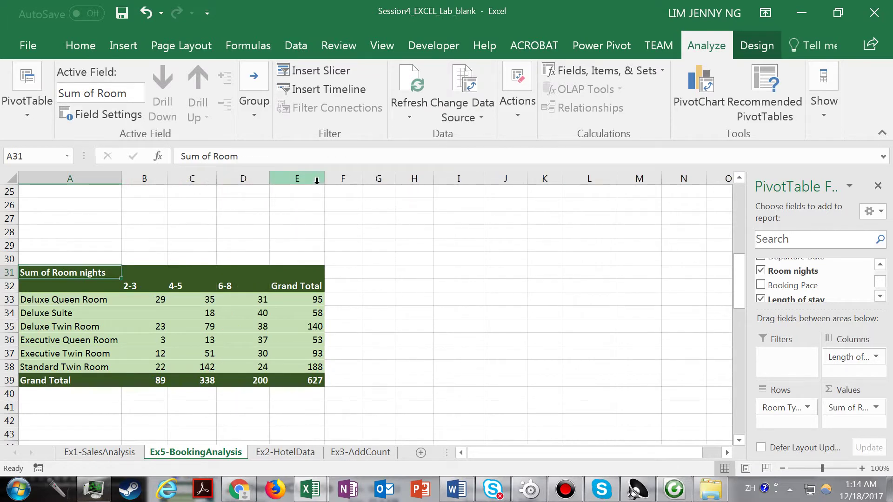
pyautogui.moveTo(325, 181); pyautogui.dragTo(344, 182)
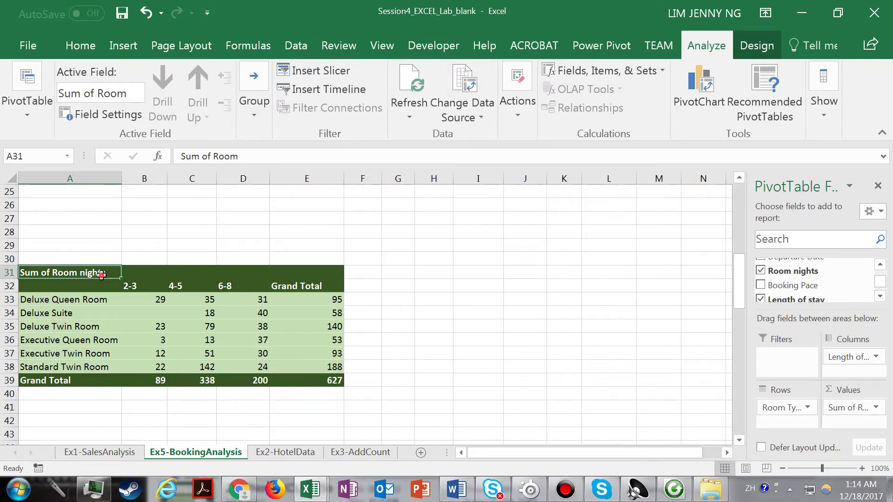
# - Rename the Sum of Room nights heading in A31 as Total Room nights
pyautogui.doubleClick(57, 275)
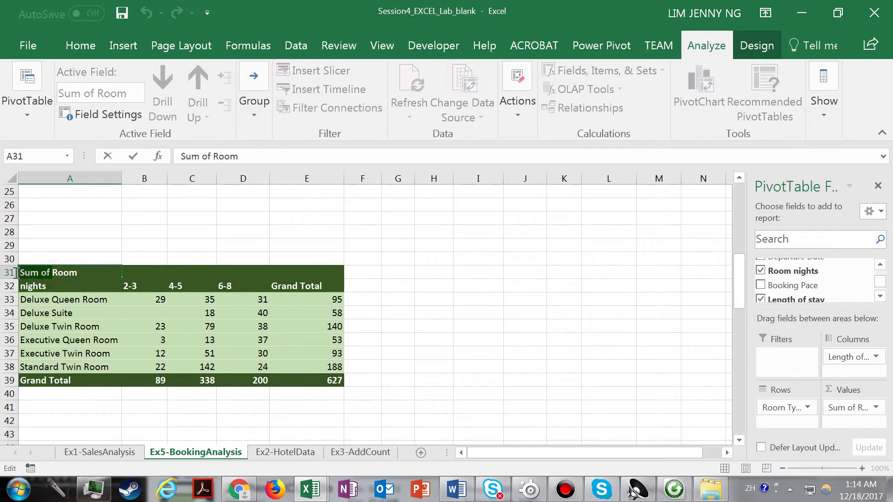
pyautogui.moveTo(8, 270); pyautogui.dragTo(8, 269)
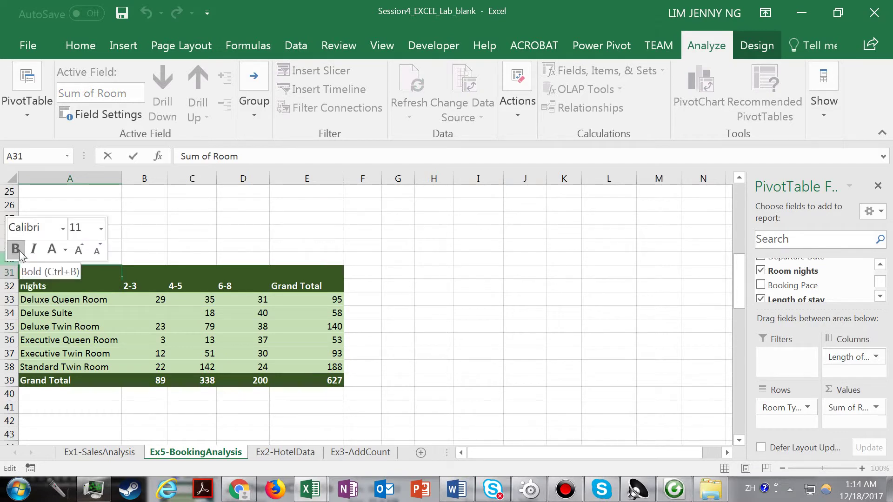
pyautogui.click(18, 252)
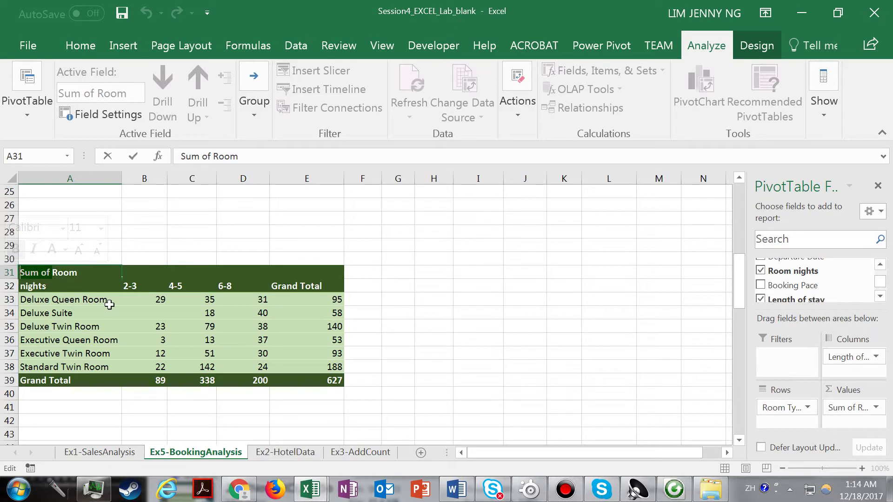
pyautogui.press('BackSpace')
pyautogui.write('Total')
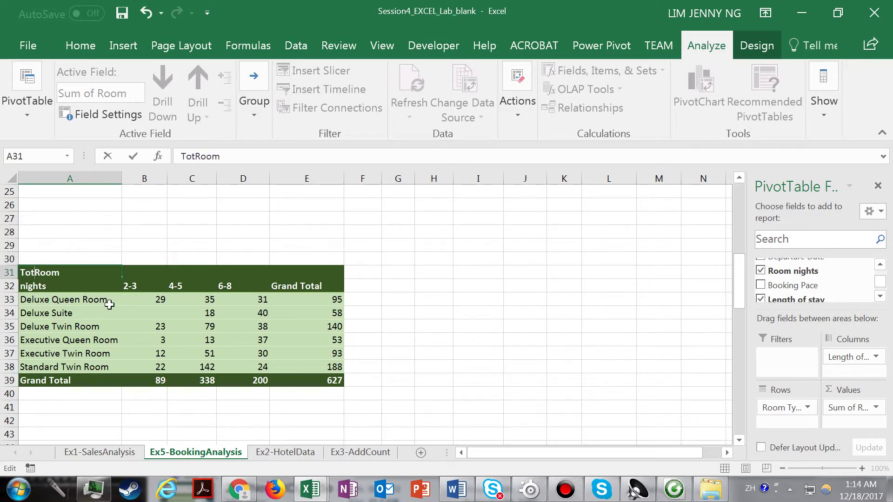
pyautogui.press('Return')
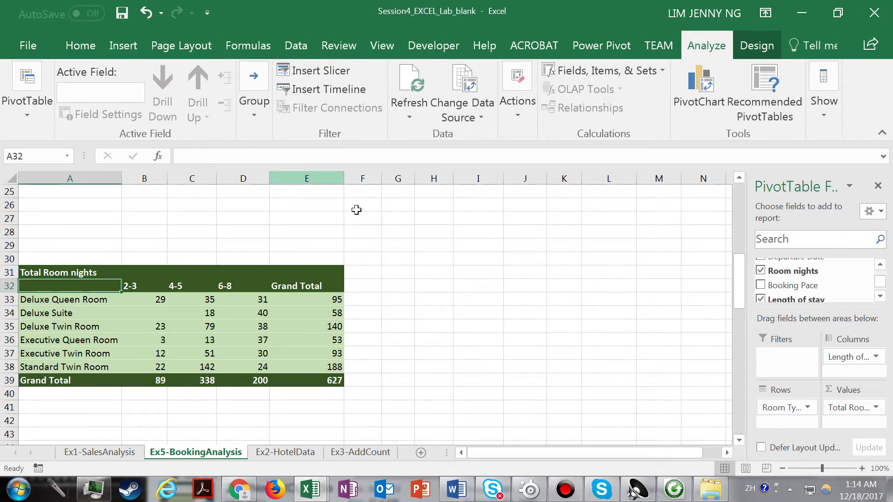
# - Enter the titles Yiwu Sky Hotel Booking Analysis in A1 and International Commodities Fair 2015 in A2
pyautogui.moveTo(741, 283); pyautogui.dragTo(748, 185)
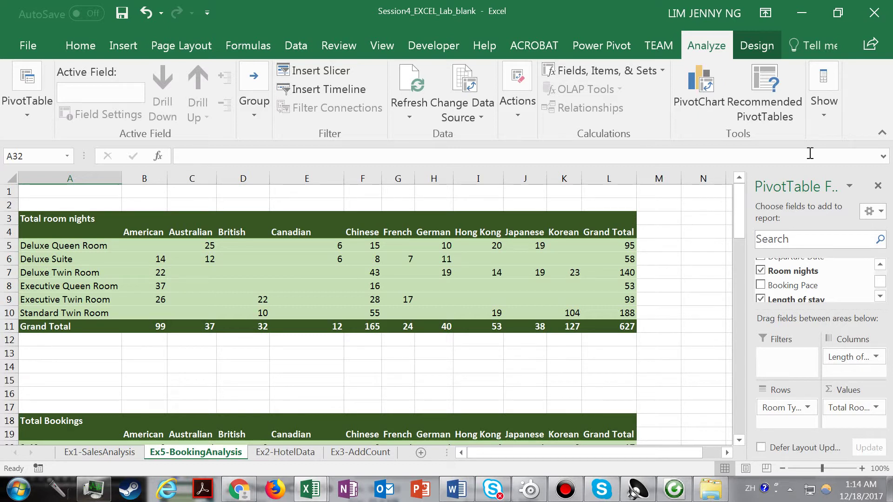
pyautogui.click(67, 194)
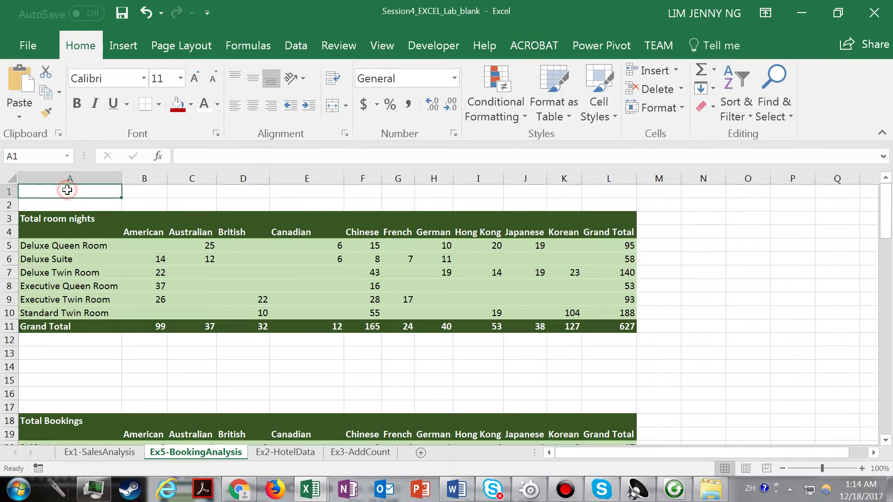
pyautogui.write('Yiwu S')
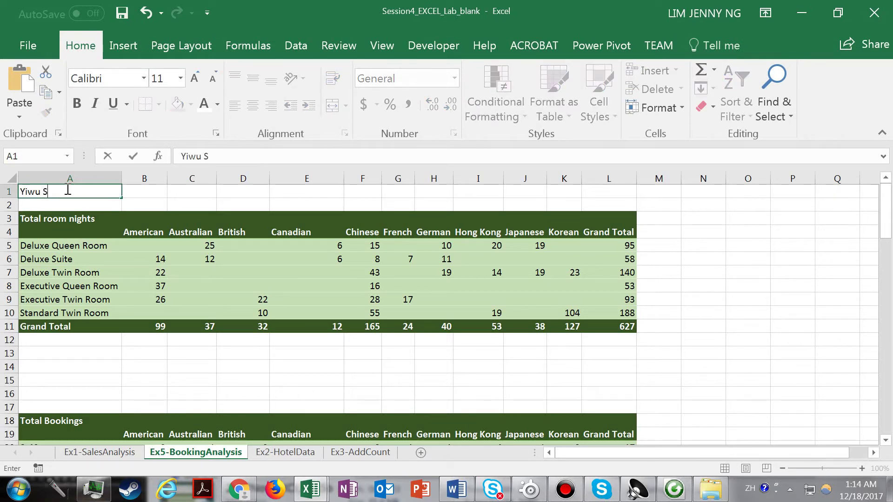
pyautogui.write('ky Hotel Booking Analysis')
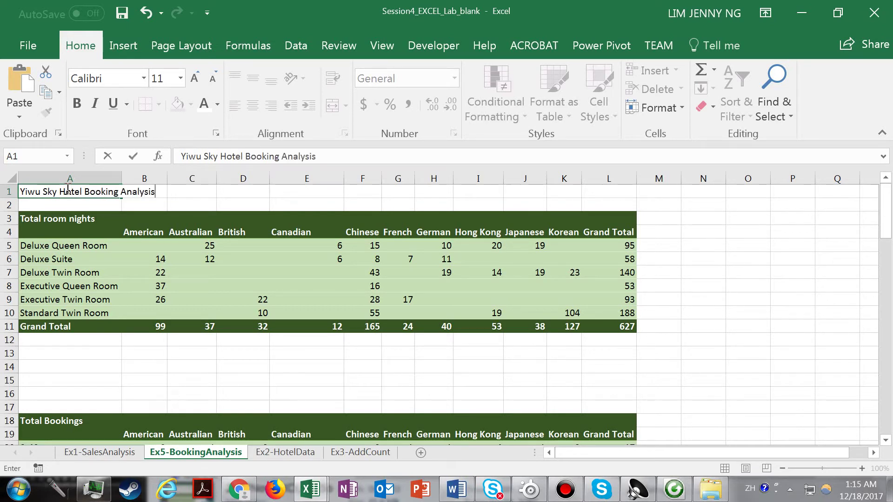
pyautogui.press('Return')
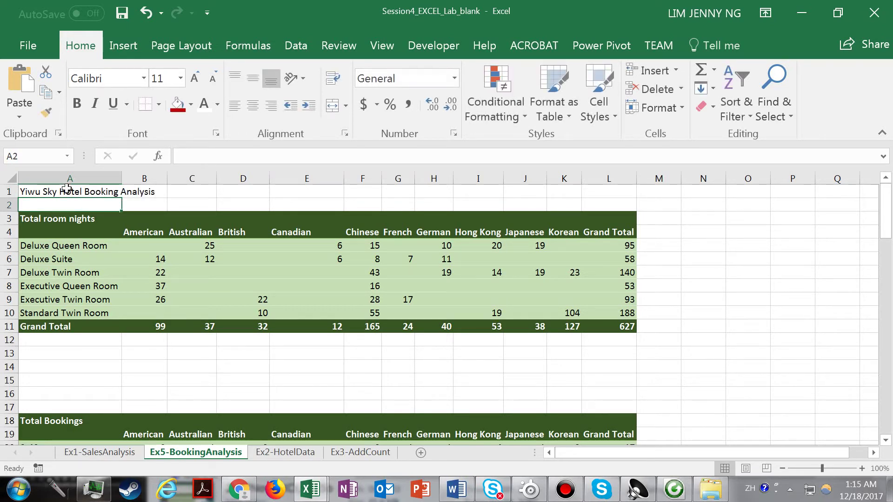
pyautogui.write('International Commodi')
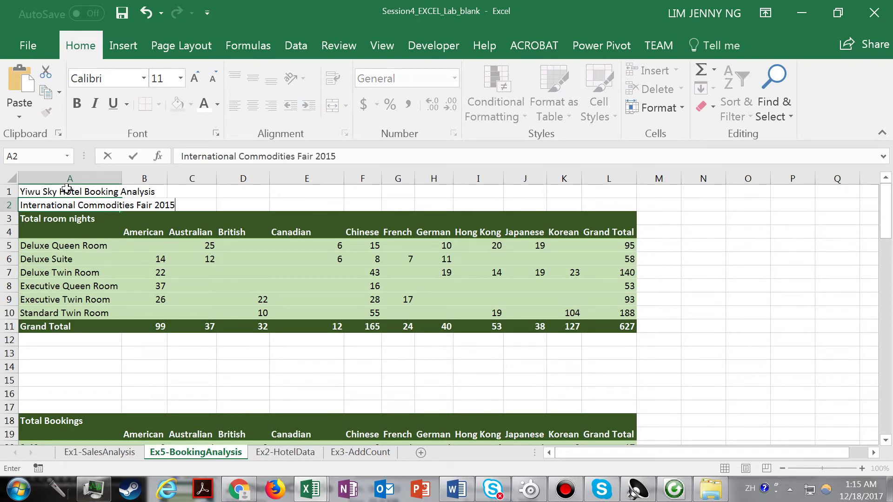
pyautogui.write('ties Fair 2015')
pyautogui.press('Return')
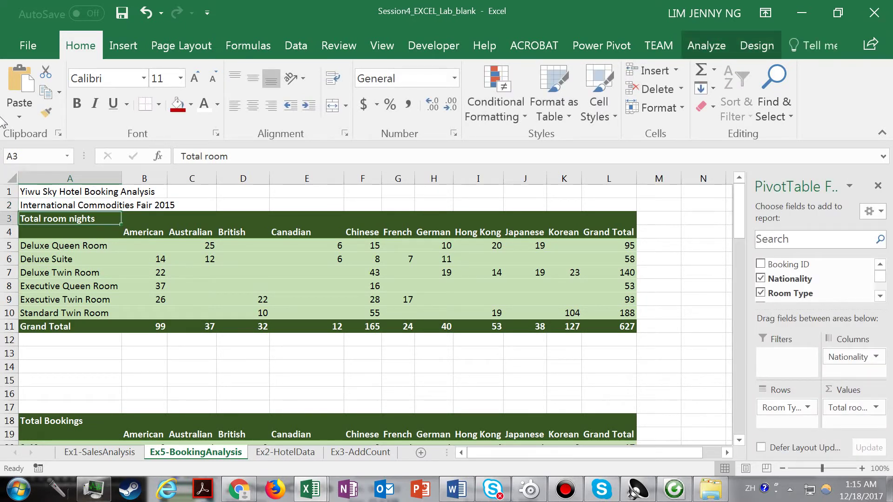
# - Insert a row above the first PivotTable and enter Bookings by Nationality and Room Type in A3
pyautogui.click(13, 219)
pyautogui.rightClick(13, 219)
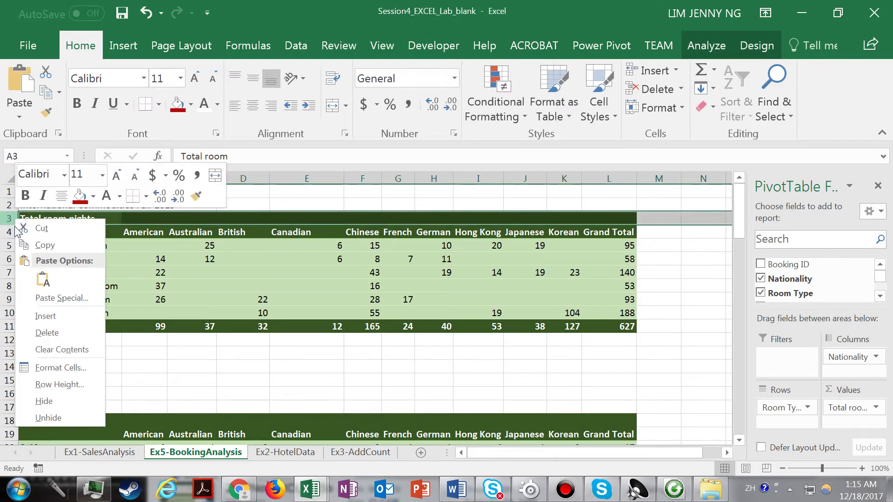
pyautogui.click(60, 315)
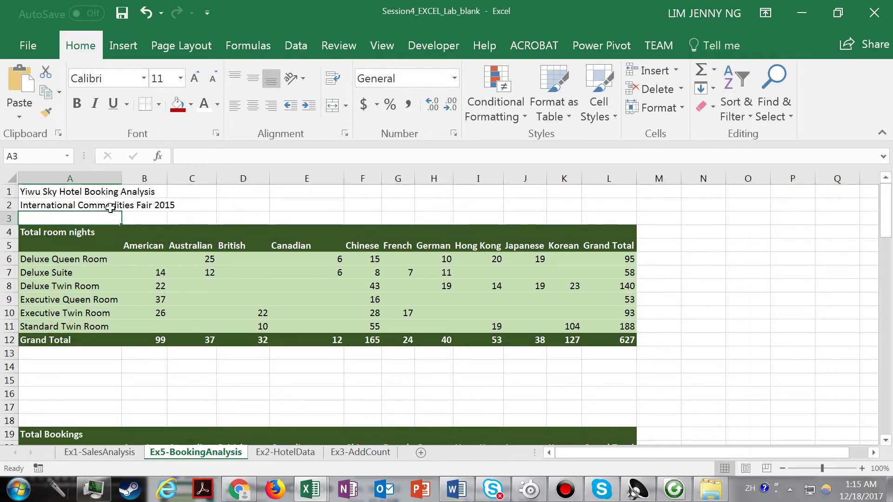
pyautogui.write('Booking')
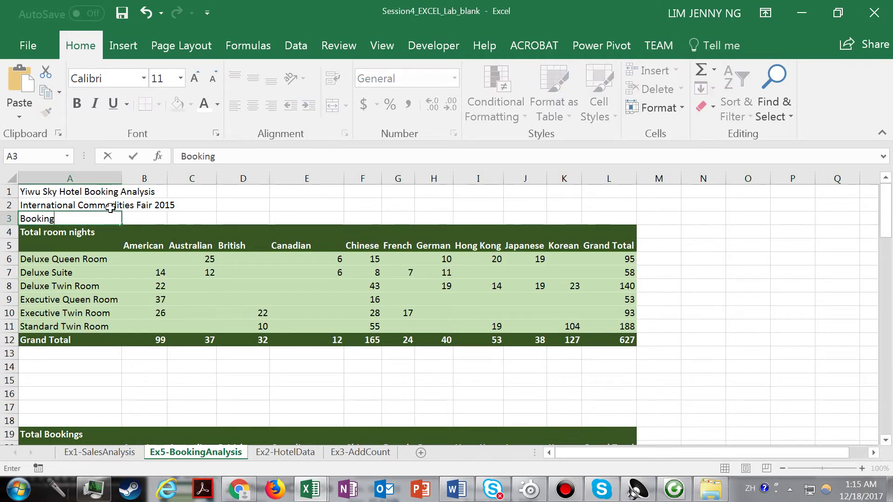
pyautogui.write('s by Nationality a')
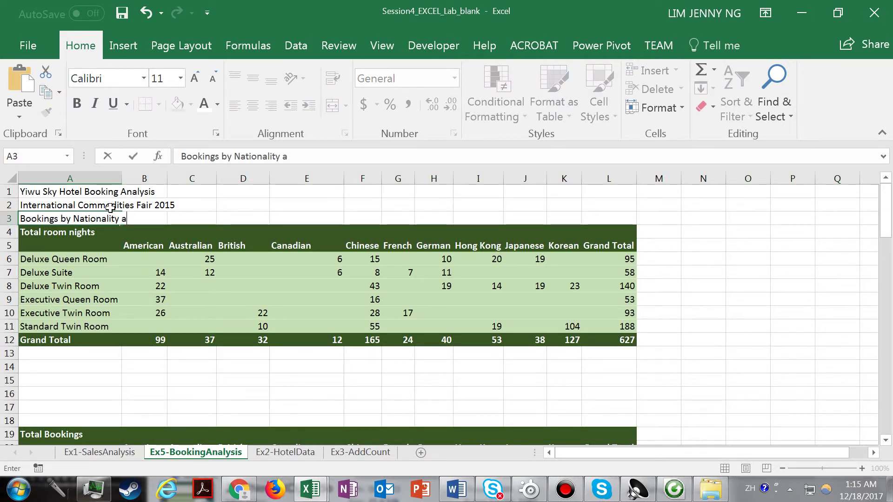
pyautogui.write('nd Room Type')
pyautogui.press('Return')
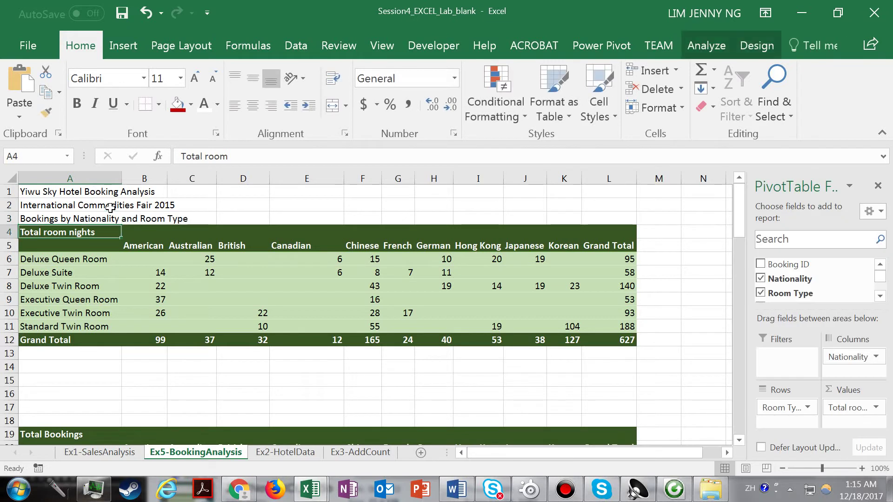
# - Merge and center each of the three title rows separately across columns A to L
pyautogui.moveTo(77, 192); pyautogui.dragTo(623, 179)
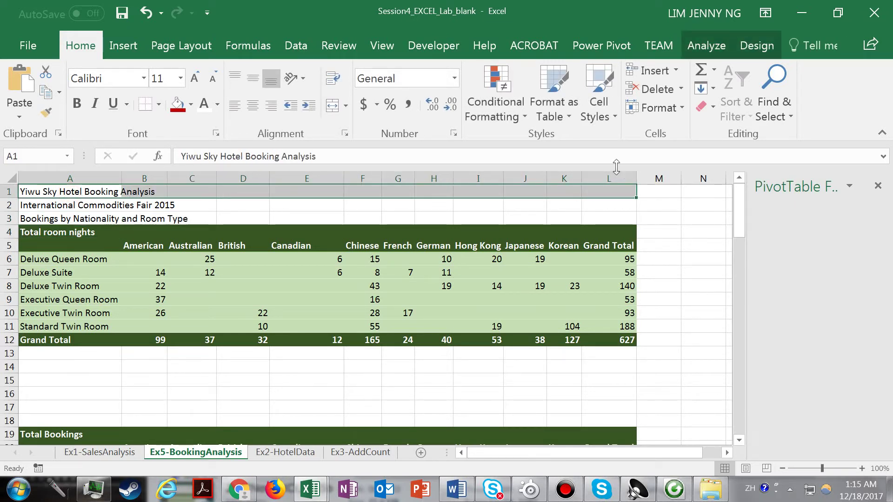
pyautogui.click(335, 107)
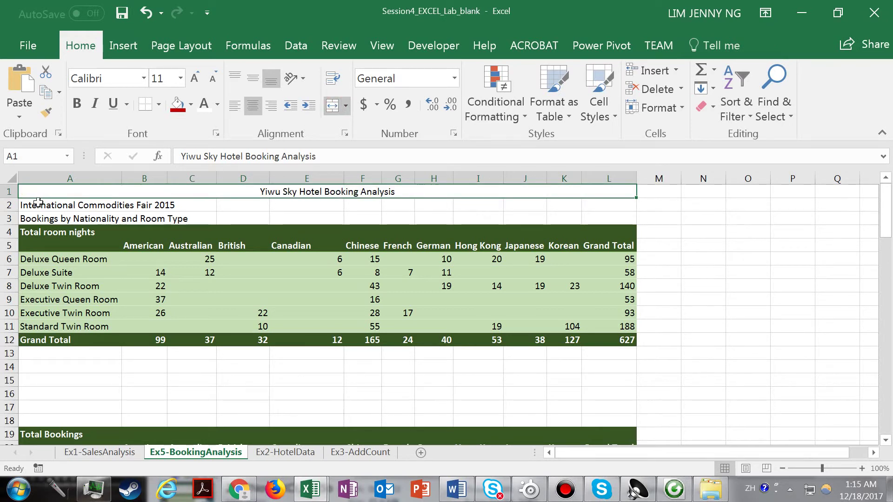
pyautogui.moveTo(37, 207); pyautogui.dragTo(600, 204)
pyautogui.click(332, 106)
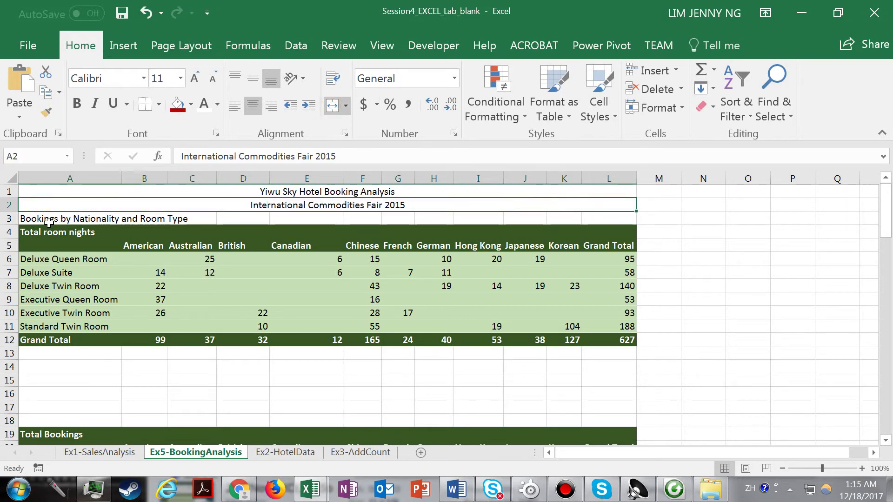
pyautogui.moveTo(49, 222); pyautogui.dragTo(609, 217)
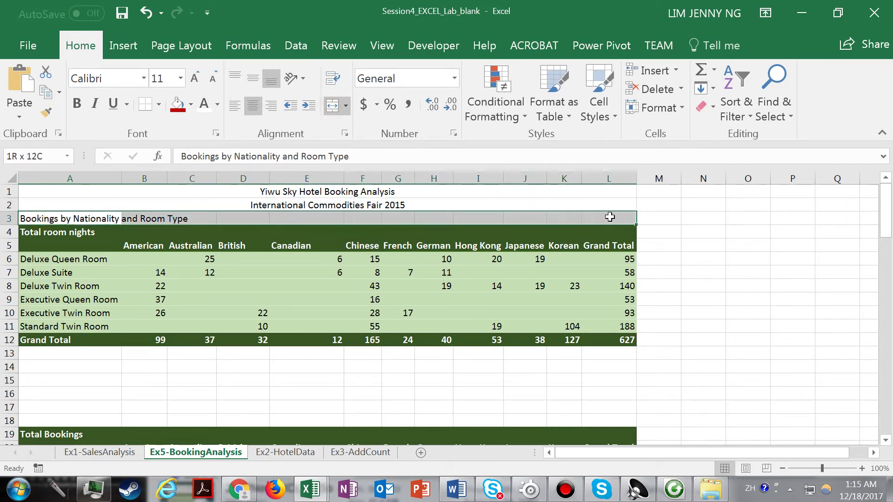
pyautogui.click(331, 107)
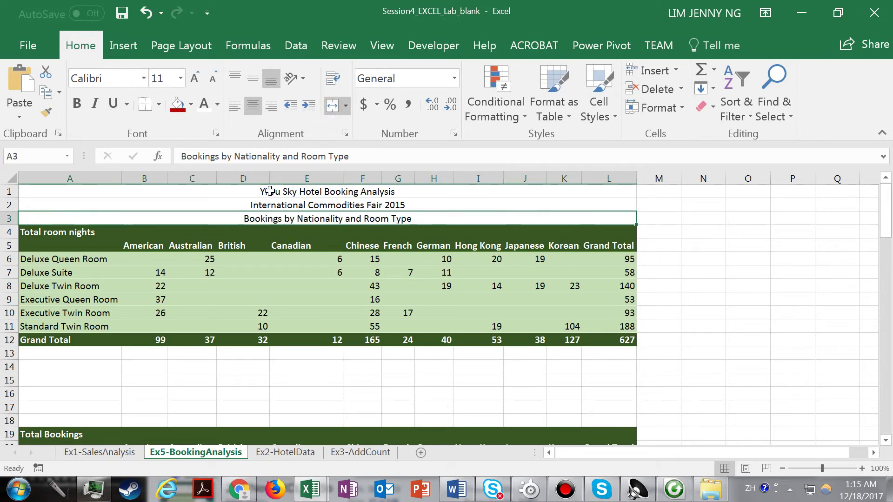
# - Fill the title rows 1 to 3 with the darkest theme green and make their text white
pyautogui.moveTo(269, 191); pyautogui.dragTo(270, 216)
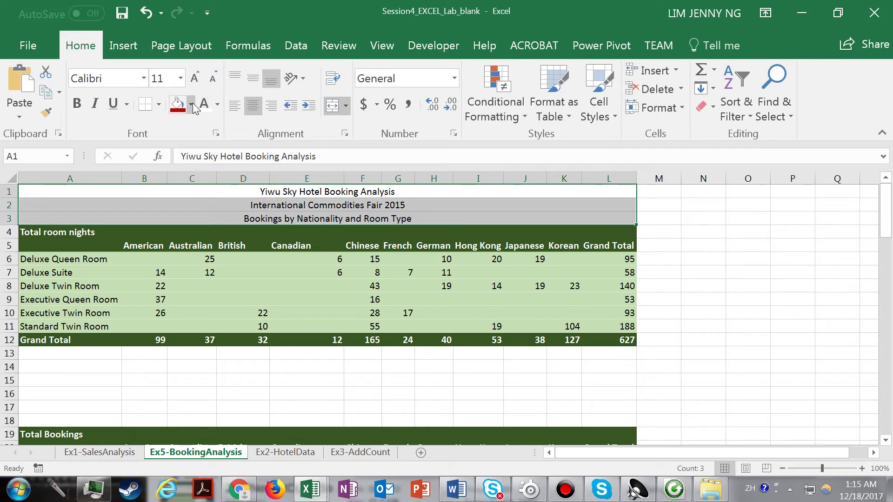
pyautogui.click(192, 105)
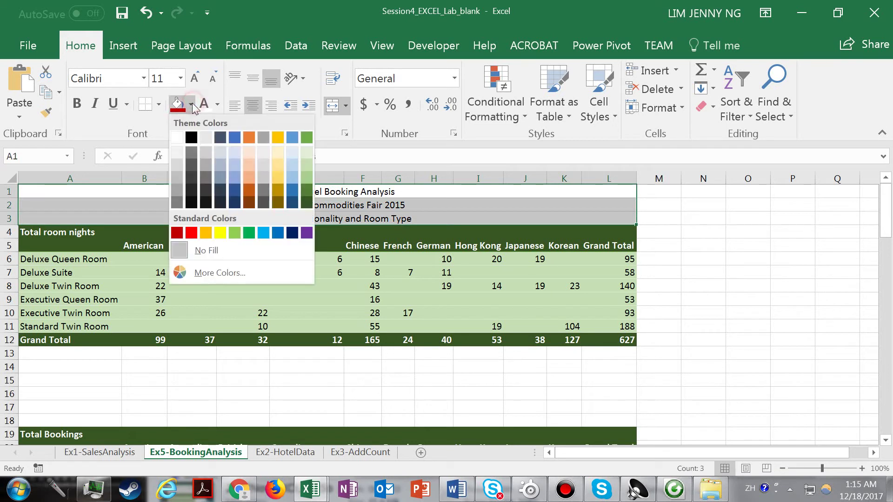
pyautogui.click(308, 201)
pyautogui.click(203, 104)
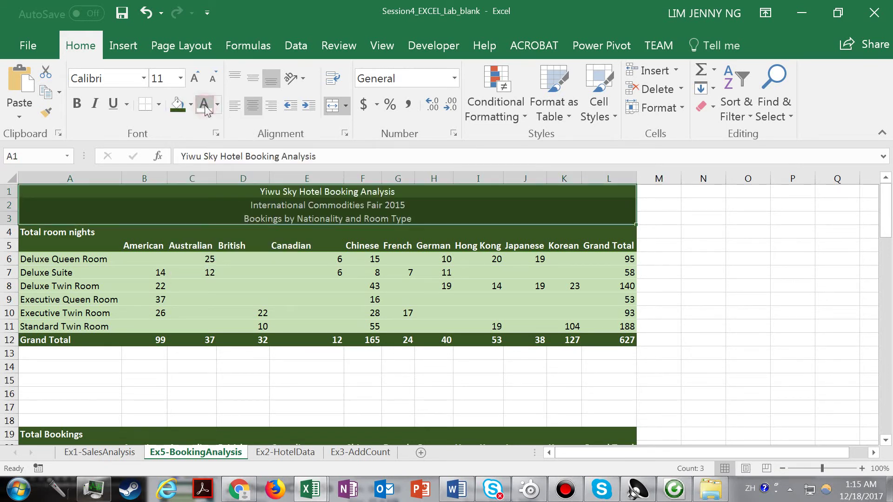
pyautogui.click(253, 193)
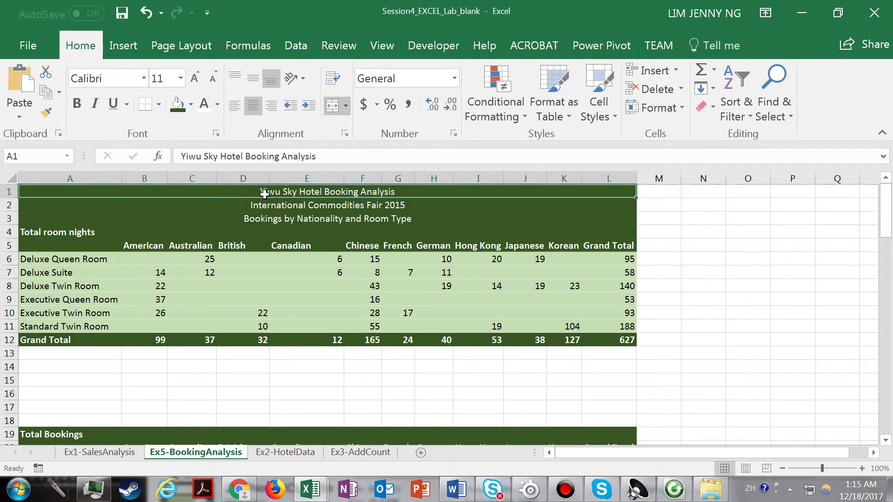
# - Set the font size of the titles in rows 1 and 2 to 22 and of the row 3 subtitle to 16
pyautogui.moveTo(264, 193); pyautogui.dragTo(263, 205)
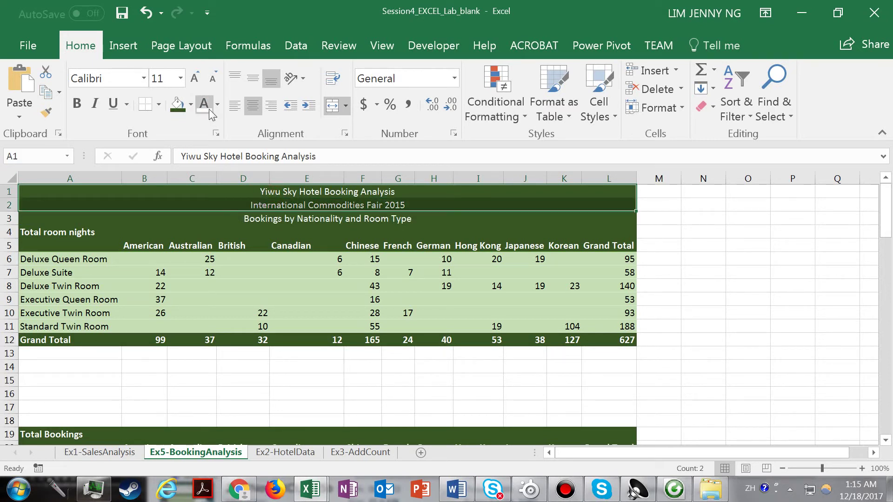
pyautogui.click(181, 79)
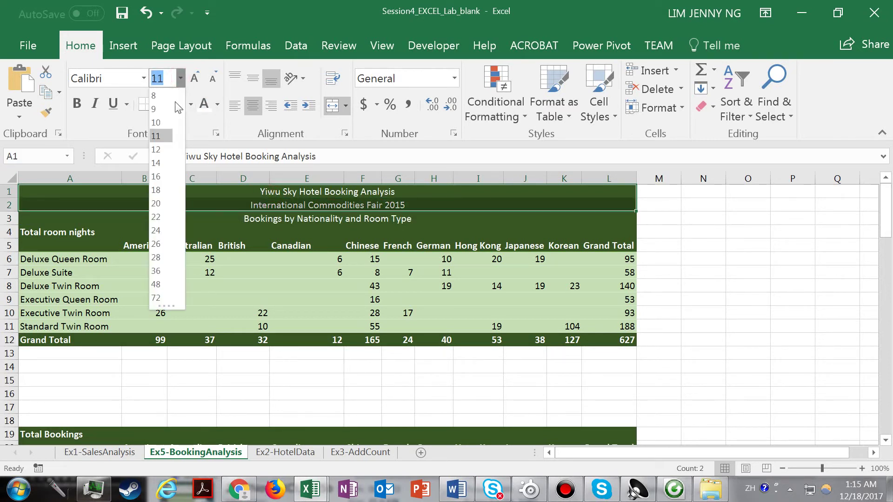
pyautogui.click(163, 217)
pyautogui.click(176, 244)
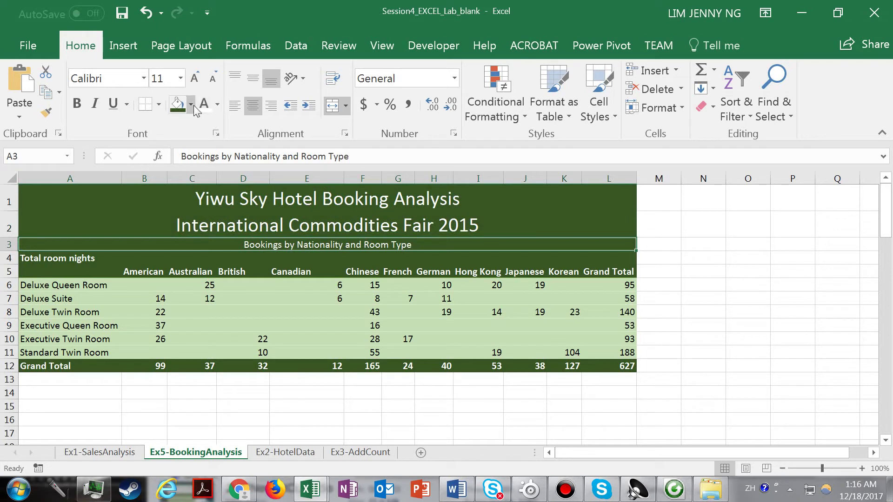
pyautogui.click(180, 80)
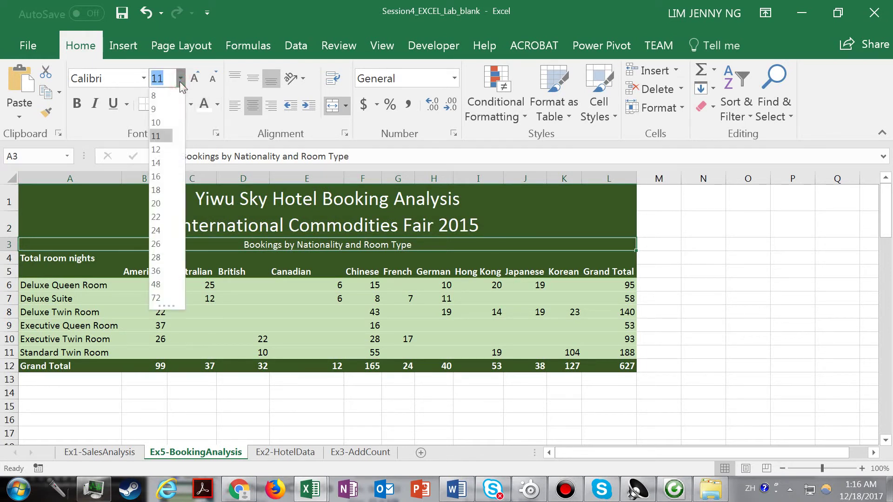
pyautogui.click(161, 177)
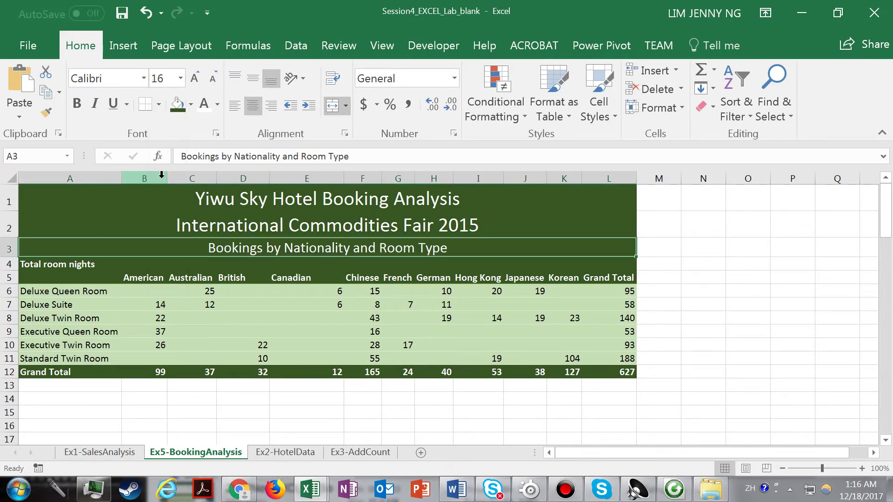
pyautogui.click(130, 406)
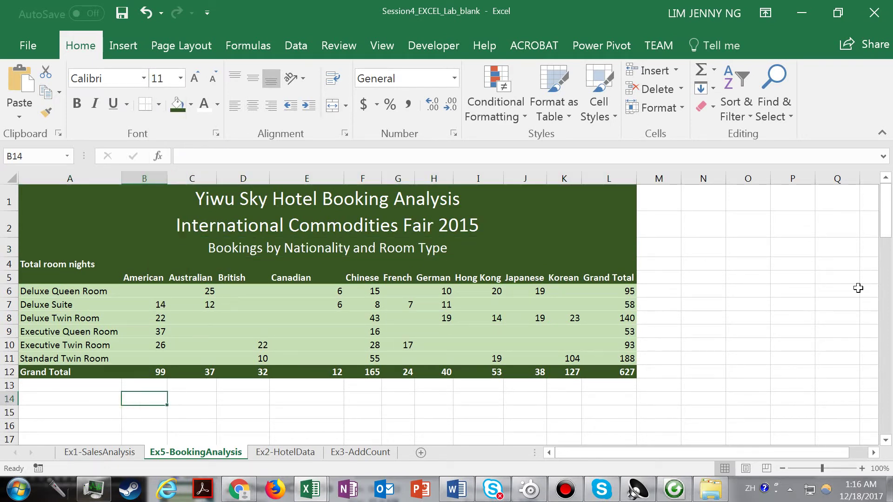
# - Enter the title Bookings by Nationality and Booking Pace in A18, directly above the second PivotTable
pyautogui.moveTo(889, 224); pyautogui.dragTo(889, 239)
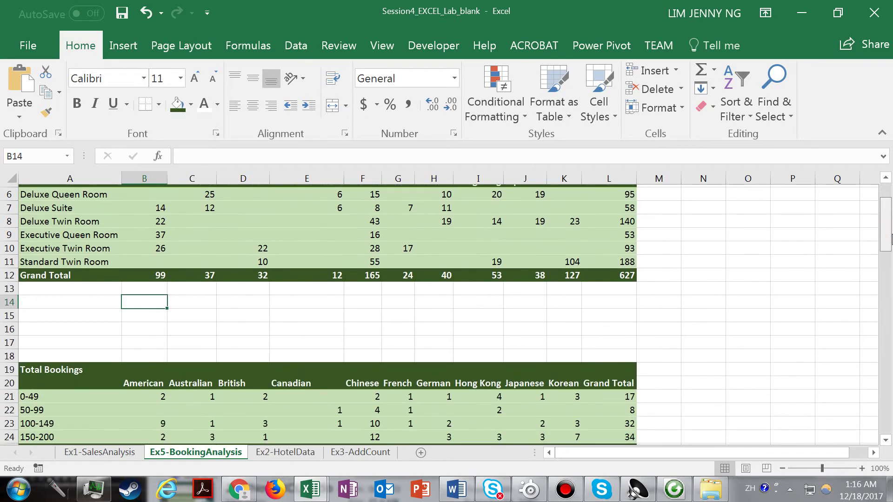
pyautogui.click(135, 311)
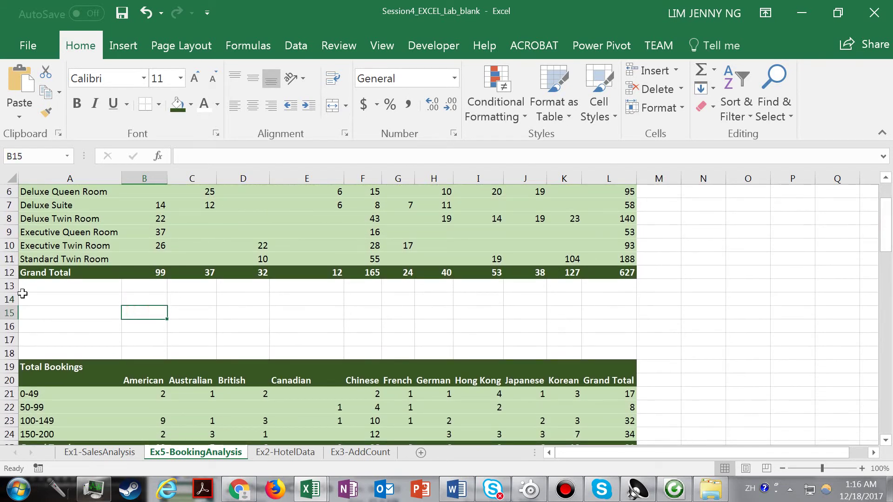
pyautogui.click(42, 353)
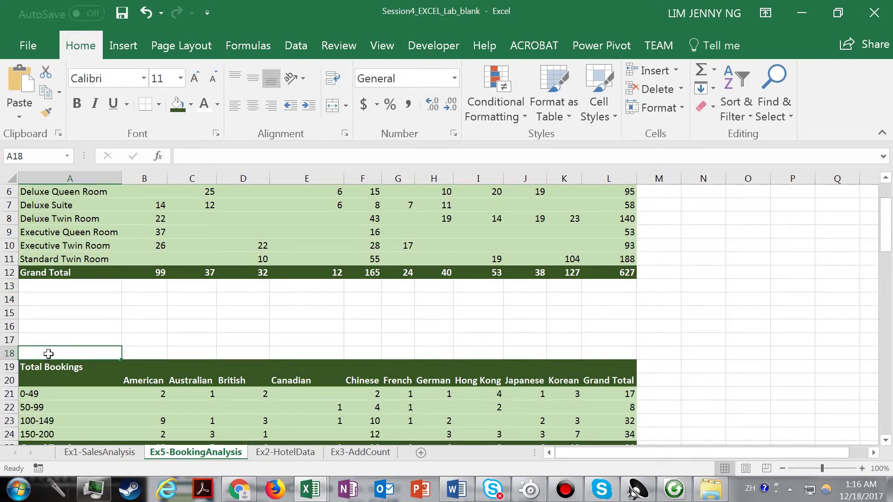
pyautogui.write('B')
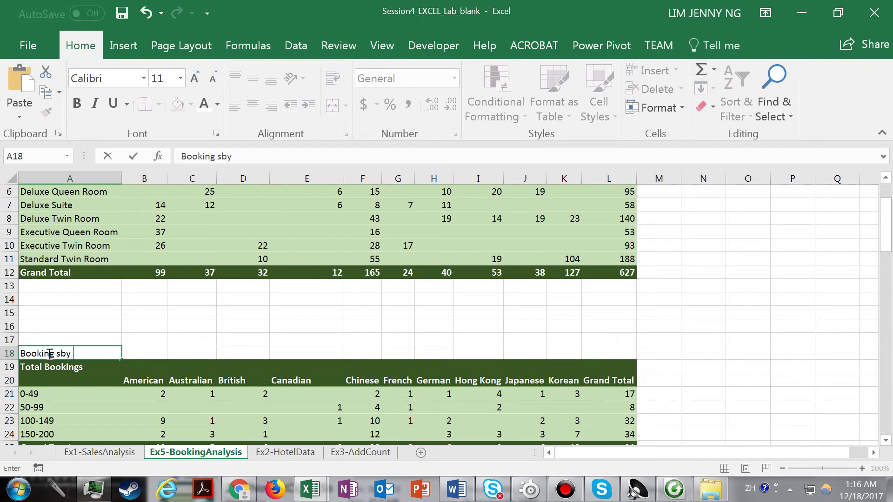
pyautogui.write('ookings by Nationality and Booking Pace')
pyautogui.press('Return')
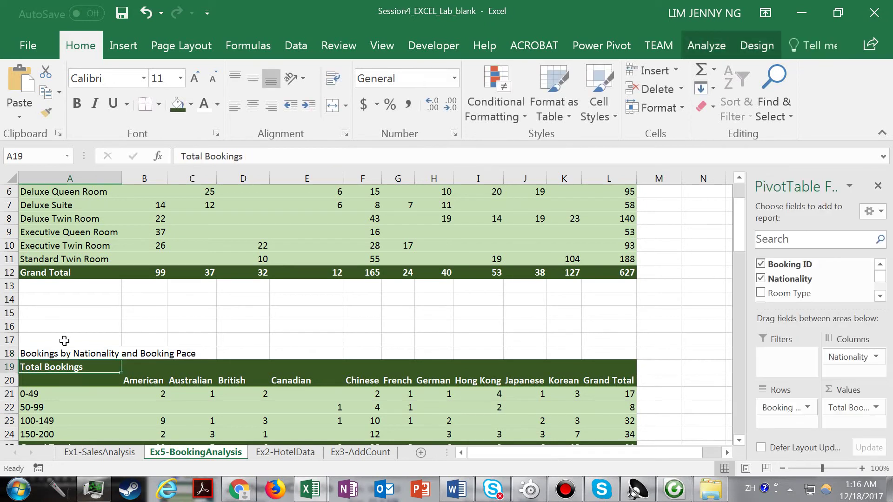
# - Merge and center the second PivotTable's title across A18:L18 and format it with dark green fill, white text and font size 16
pyautogui.click(68, 354)
pyautogui.moveTo(69, 354); pyautogui.dragTo(630, 354)
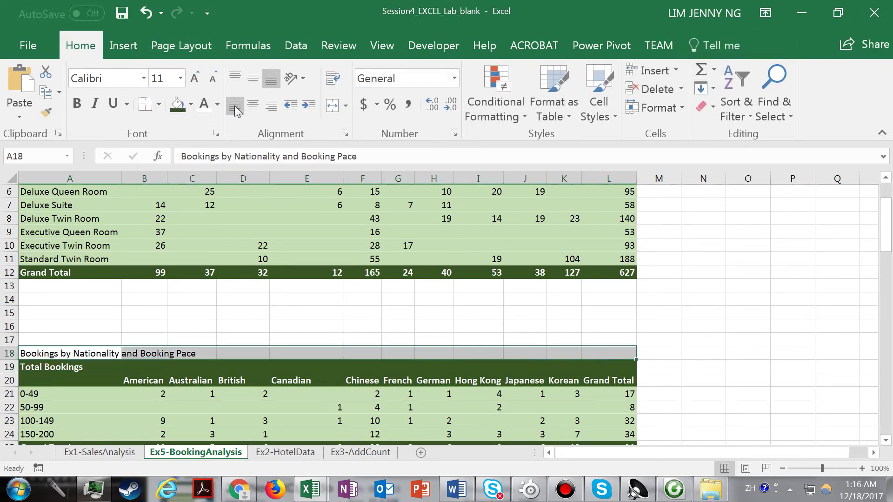
pyautogui.click(333, 106)
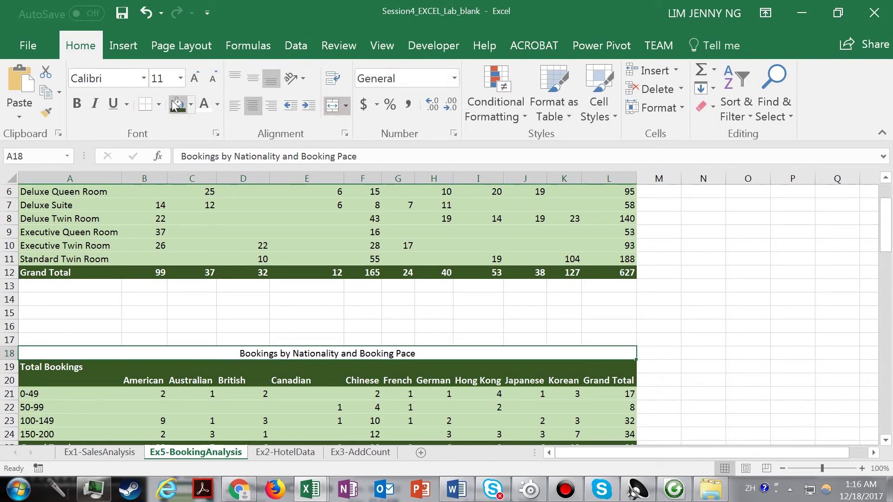
pyautogui.click(177, 104)
pyautogui.click(205, 103)
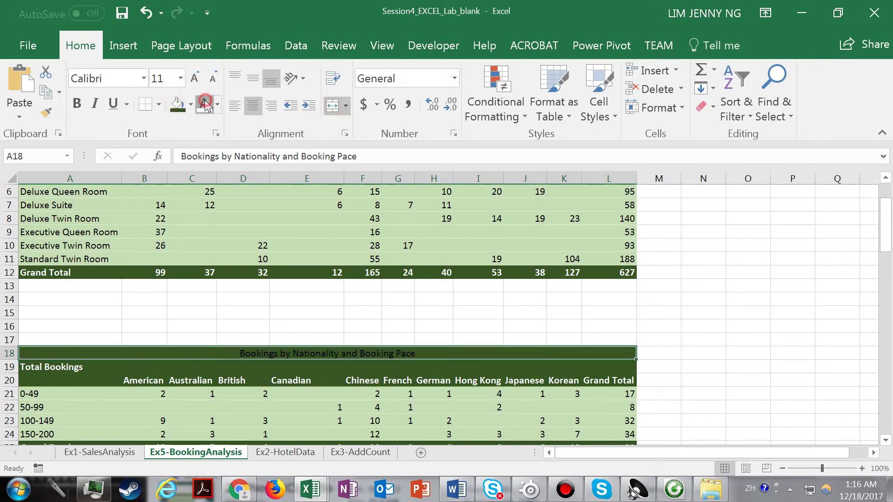
pyautogui.click(181, 79)
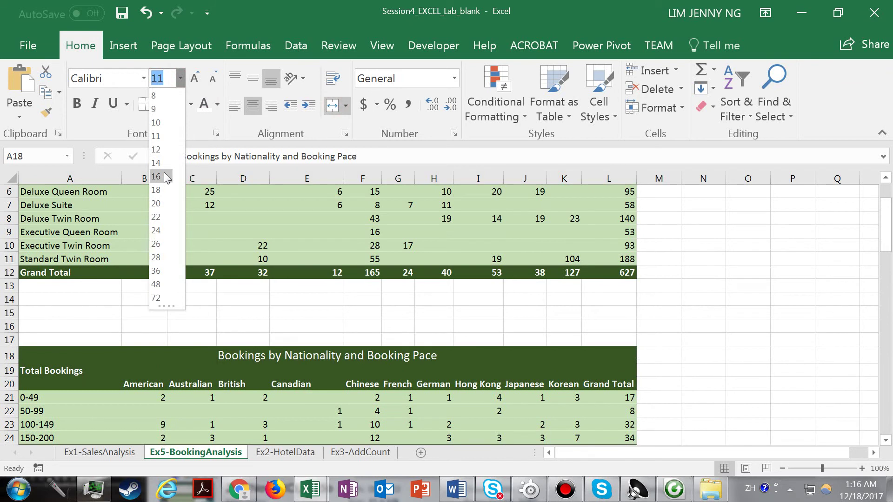
pyautogui.click(163, 176)
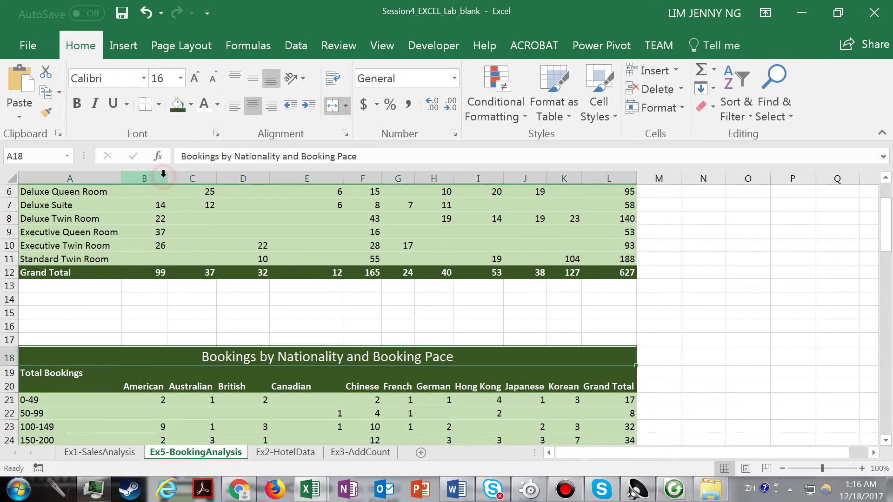
# - Delete the empty rows 13 to 17 between the first PivotTable and the Booking Pace title
pyautogui.click(13, 286)
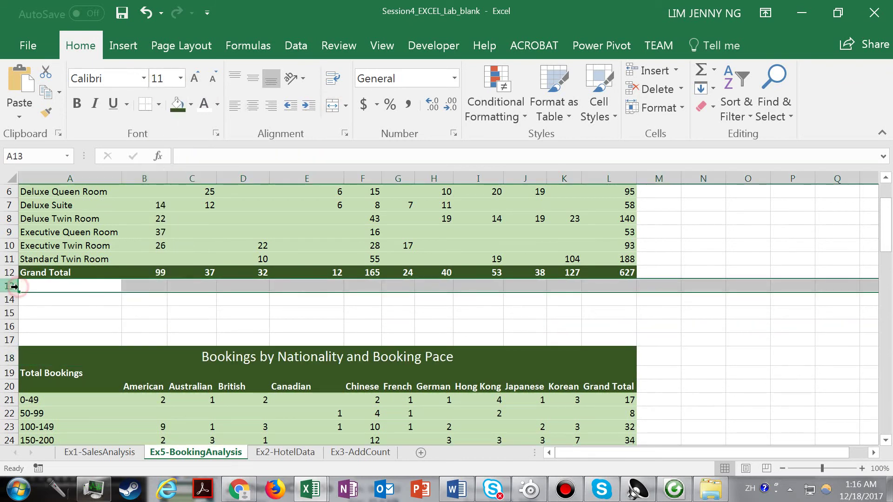
pyautogui.keyDown('shift'); pyautogui.click(9, 339); pyautogui.keyUp('shift')
pyautogui.rightClick(9, 340)
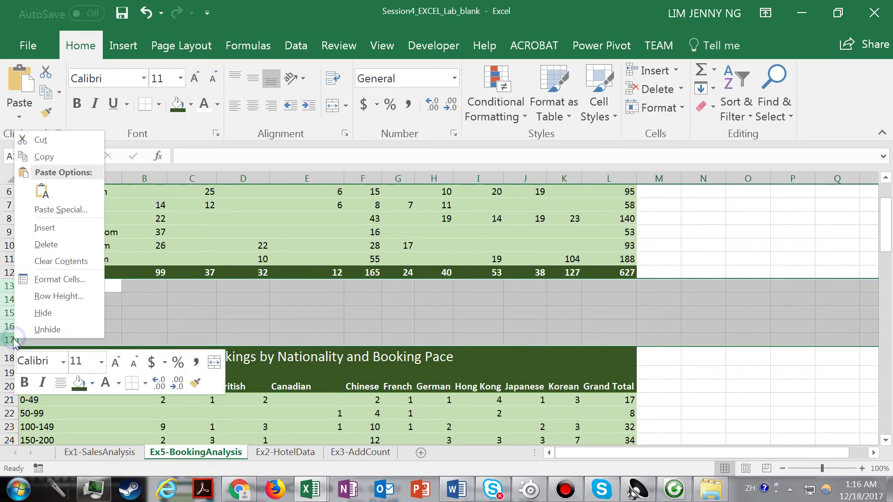
pyautogui.click(51, 244)
pyautogui.click(231, 319)
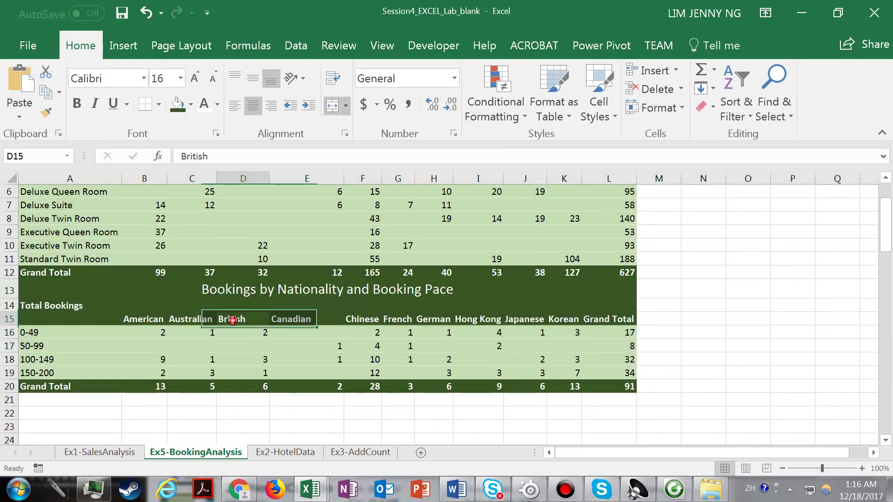
pyautogui.click(69, 416)
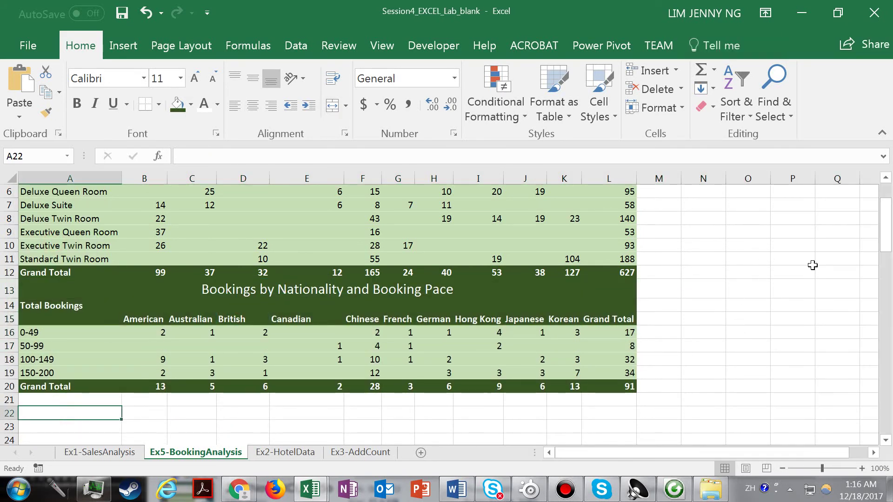
# - Enter the title Bookings by Room Type and Length of Stay in A26, directly above the third PivotTable
pyautogui.moveTo(886, 219); pyautogui.dragTo(886, 251)
pyautogui.click(98, 337)
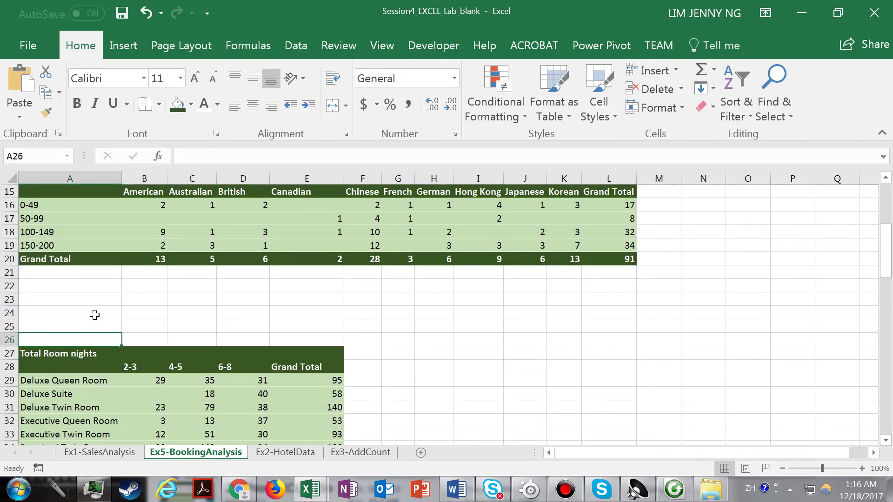
pyautogui.write('Bookings by Room Type and Leng')
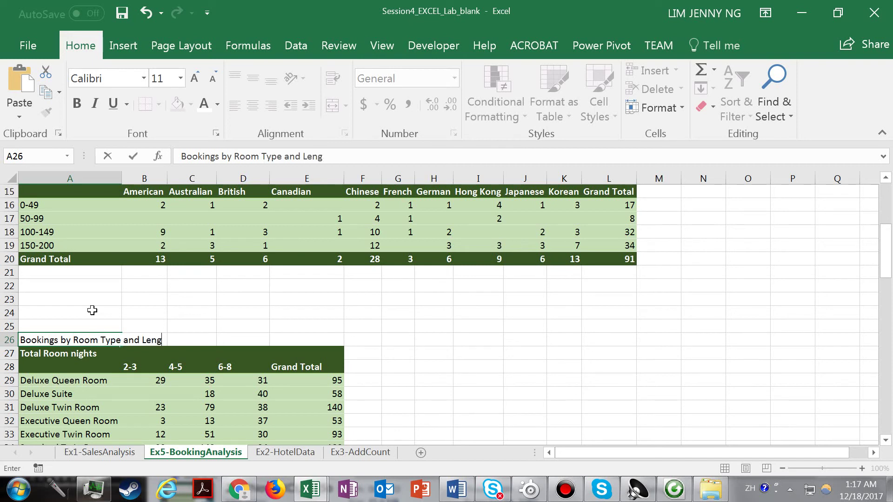
pyautogui.press('Return')
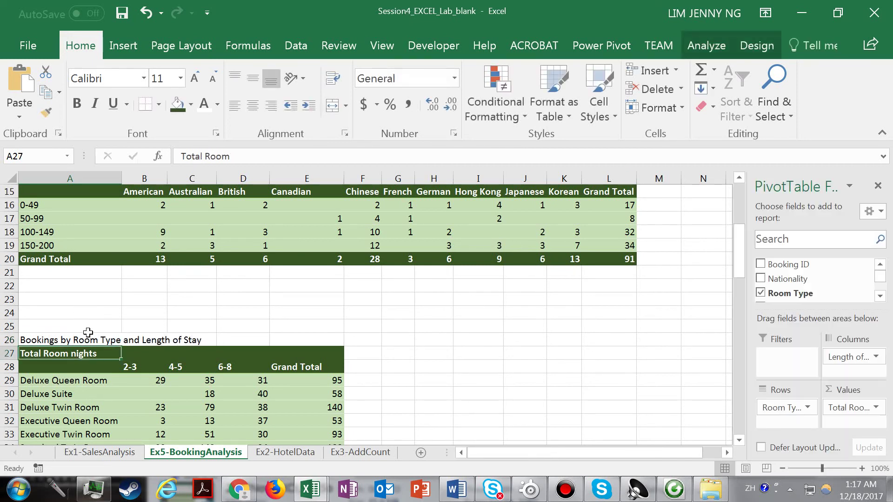
# - Merge and center the third PivotTable's title across A26:E26 and format it with font size 16, dark green fill and white text
pyautogui.moveTo(79, 340); pyautogui.dragTo(315, 340)
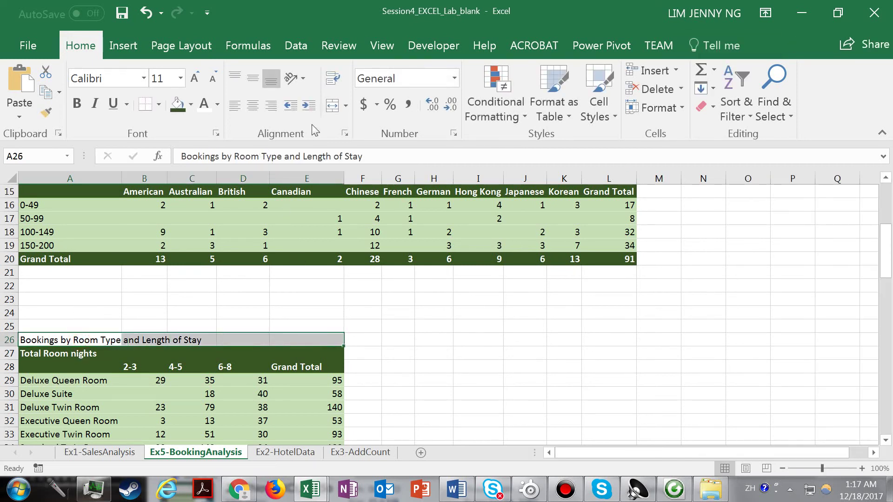
pyautogui.click(334, 108)
pyautogui.click(181, 78)
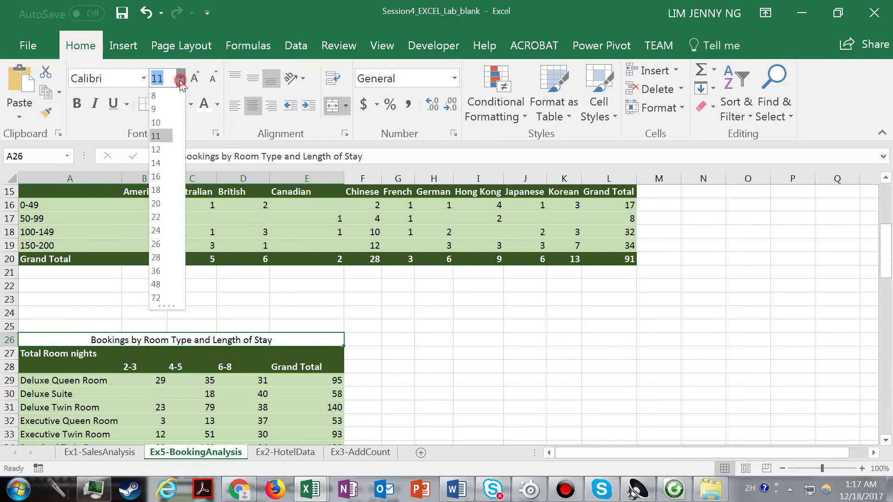
pyautogui.click(155, 177)
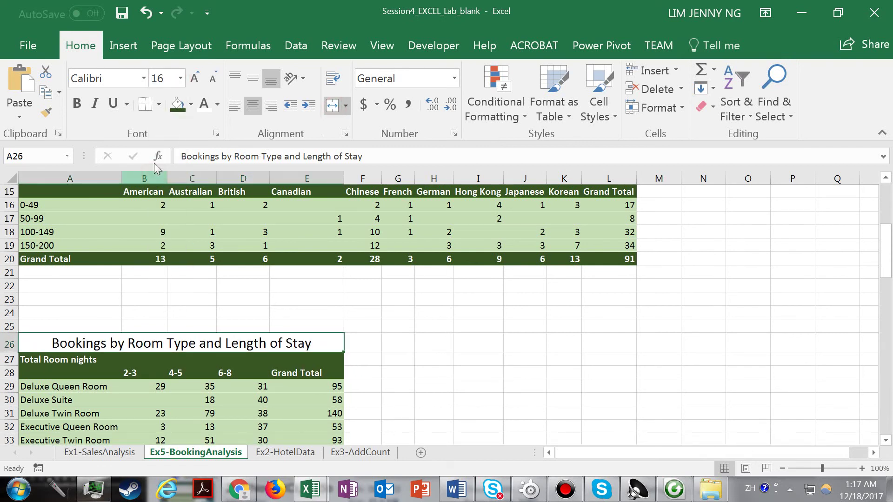
pyautogui.click(177, 104)
pyautogui.click(204, 105)
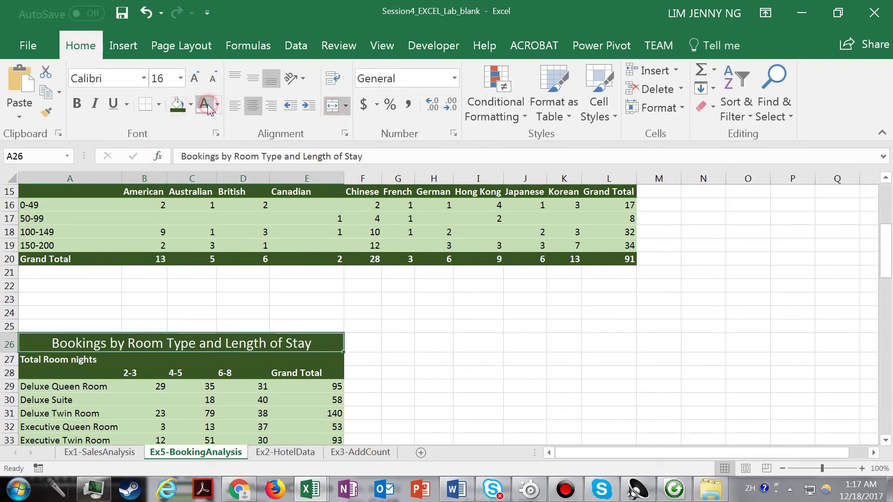
# - Delete the empty rows 21 to 25 between the second PivotTable and the Length of Stay title
pyautogui.click(9, 273)
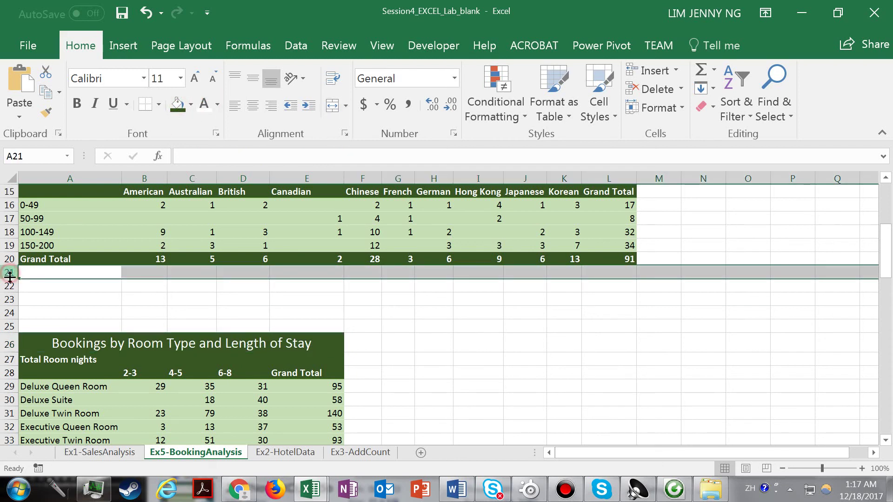
pyautogui.keyDown('shift'); pyautogui.click(9, 327); pyautogui.keyUp('shift')
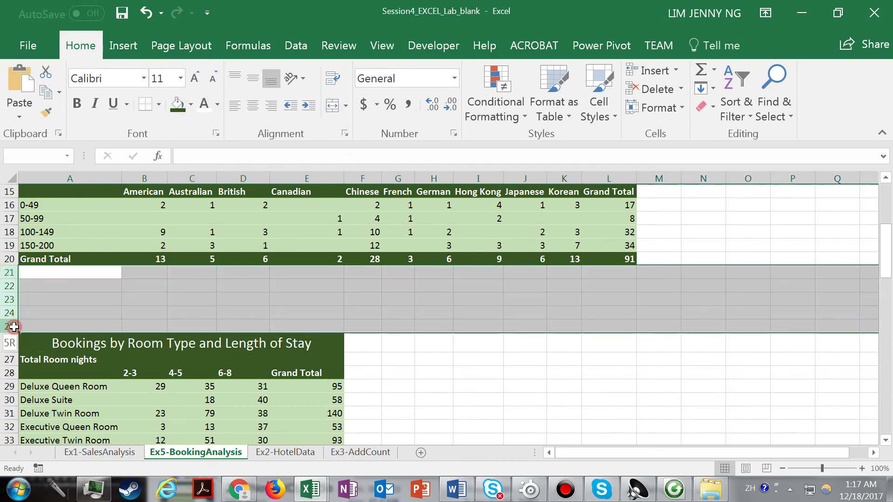
pyautogui.rightClick(9, 327)
pyautogui.click(46, 233)
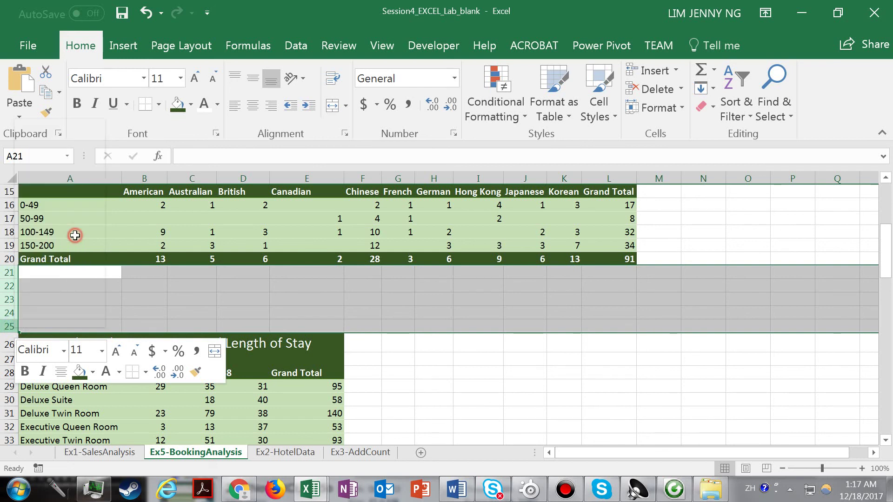
pyautogui.click(308, 319)
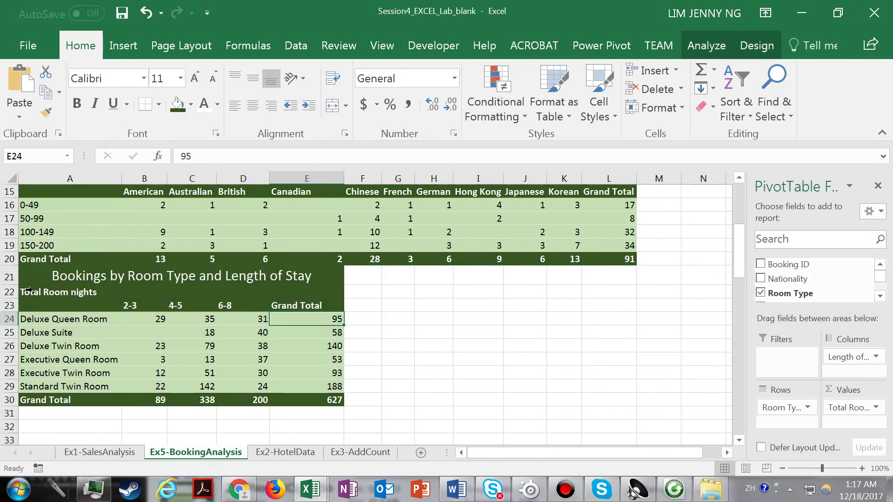
# - Insert one blank spacer row at row 21, above the Bookings by Room Type and Length of Stay title
pyautogui.click(10, 277)
pyautogui.rightClick(9, 277)
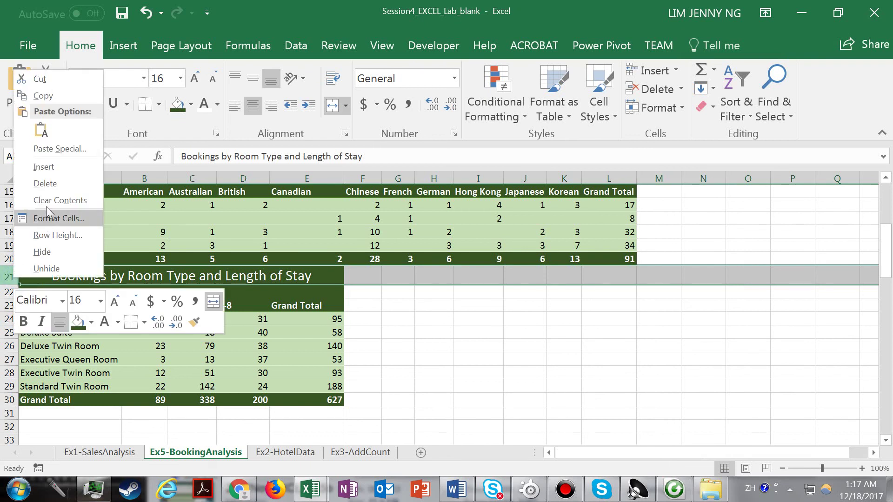
pyautogui.click(44, 167)
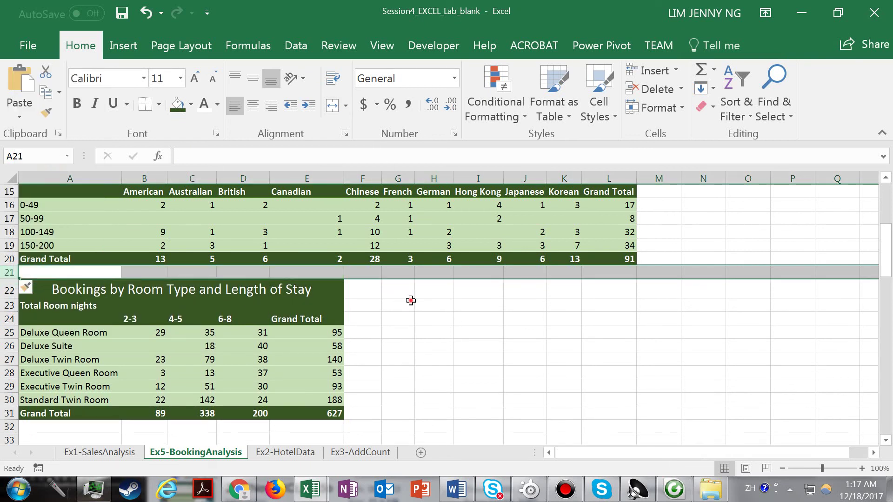
pyautogui.click(411, 301)
# - Insert one blank spacer row at row 13, above the Bookings by Nationality and Booking Pace title, and review the report layout
pyautogui.moveTo(884, 266); pyautogui.dragTo(884, 226)
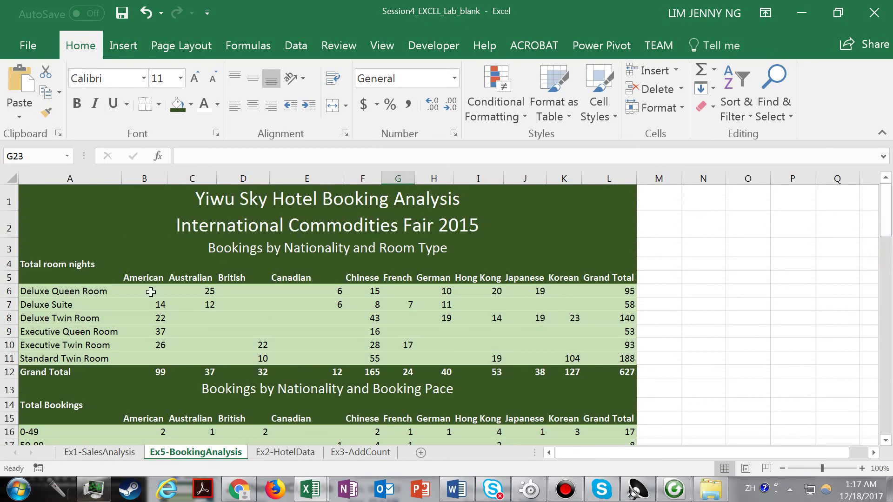
pyautogui.click(9, 390)
pyautogui.rightClick(9, 391)
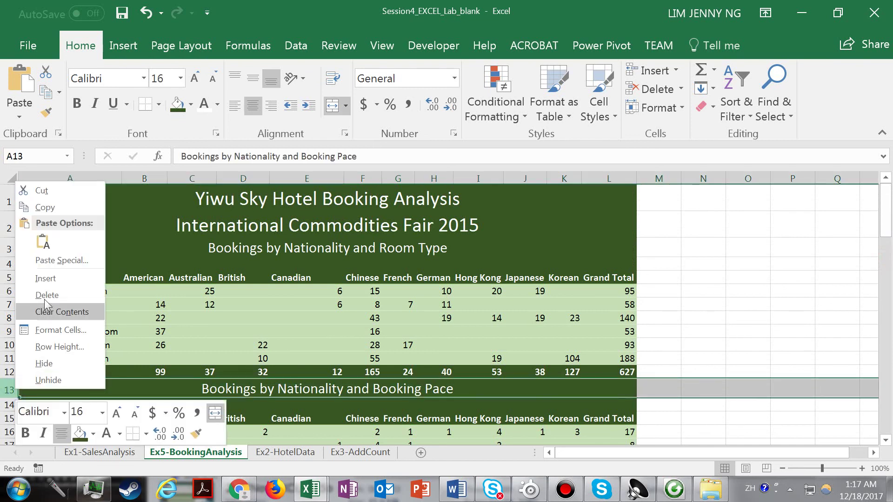
pyautogui.click(51, 281)
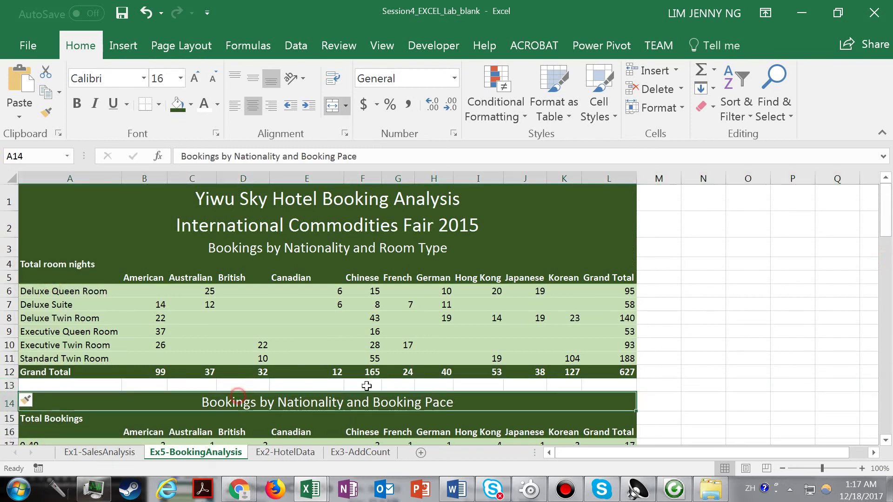
pyautogui.moveTo(888, 233); pyautogui.dragTo(886, 263)
pyautogui.click(744, 321)
pyautogui.moveTo(888, 218); pyautogui.dragTo(889, 188)
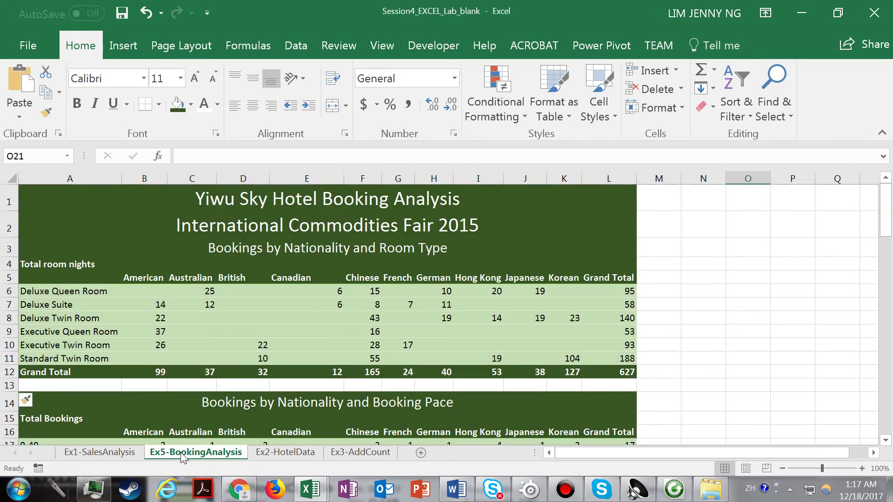